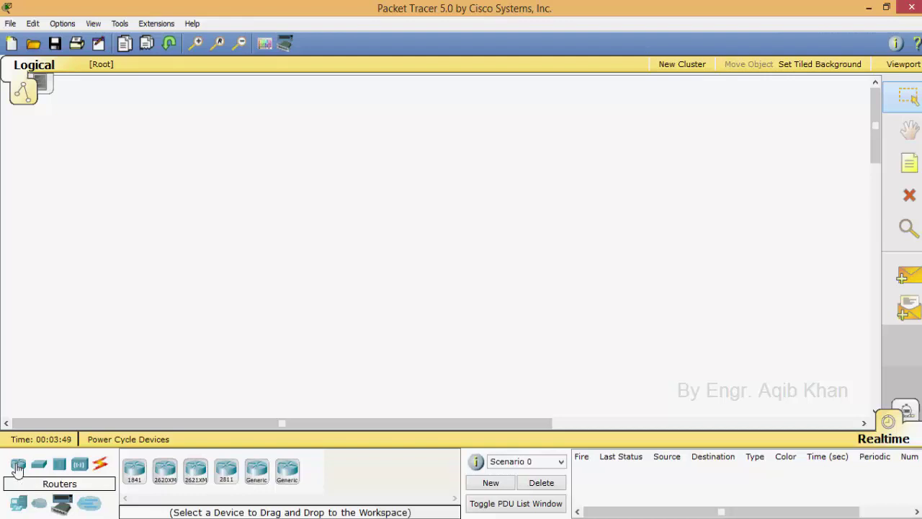
Browse the available router, switch, hub, wireless, connection and end-device models
{"action": "left_click", "coordinate": [134, 478]}
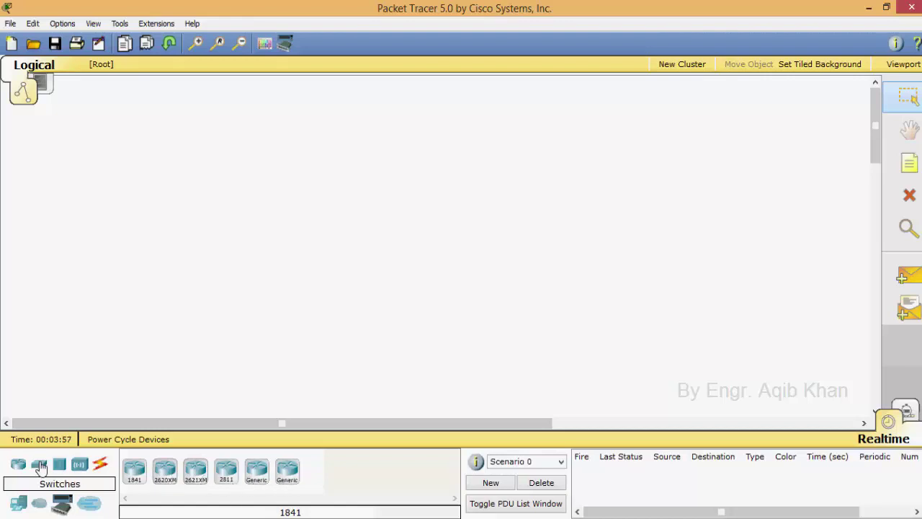
{"action": "left_click", "coordinate": [40, 467]}
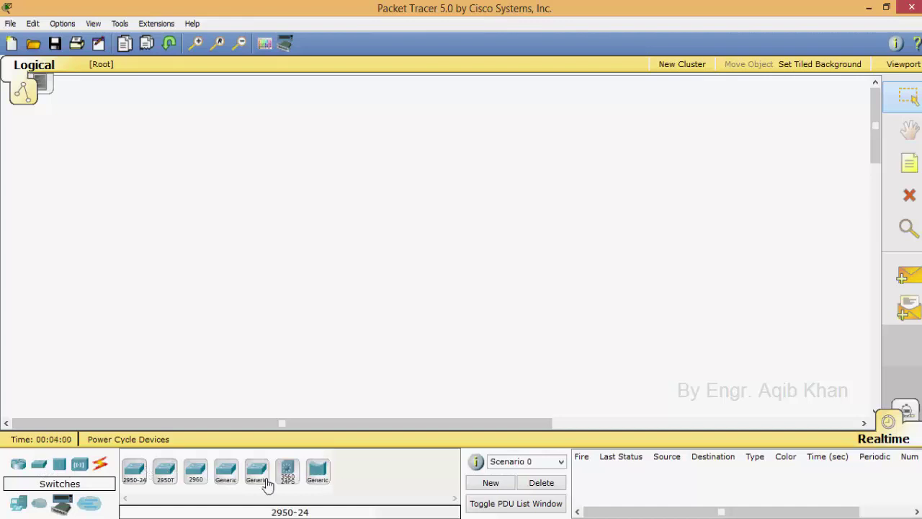
{"action": "left_click", "coordinate": [59, 471]}
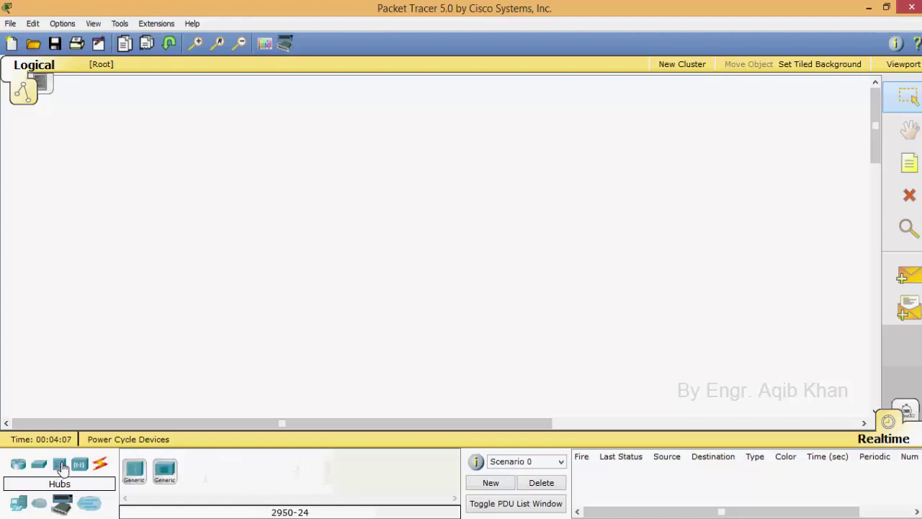
{"action": "left_click", "coordinate": [80, 467]}
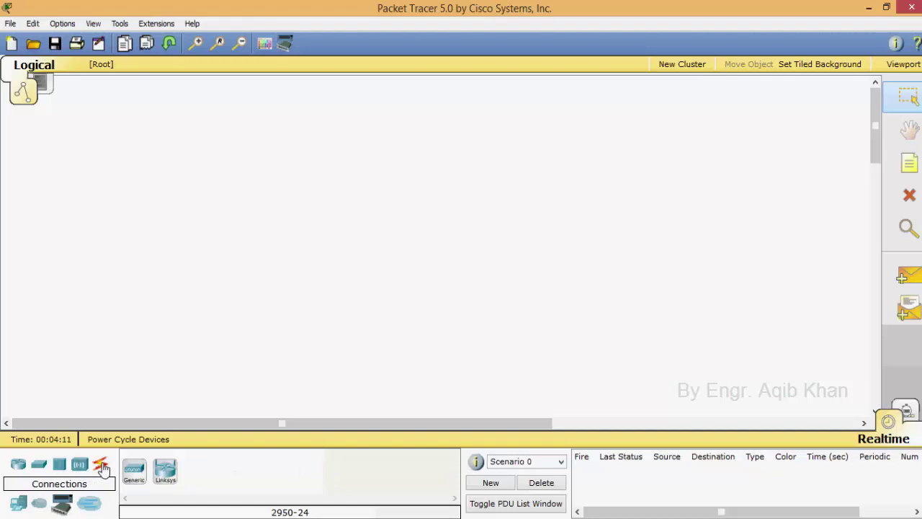
{"action": "left_click", "coordinate": [102, 466]}
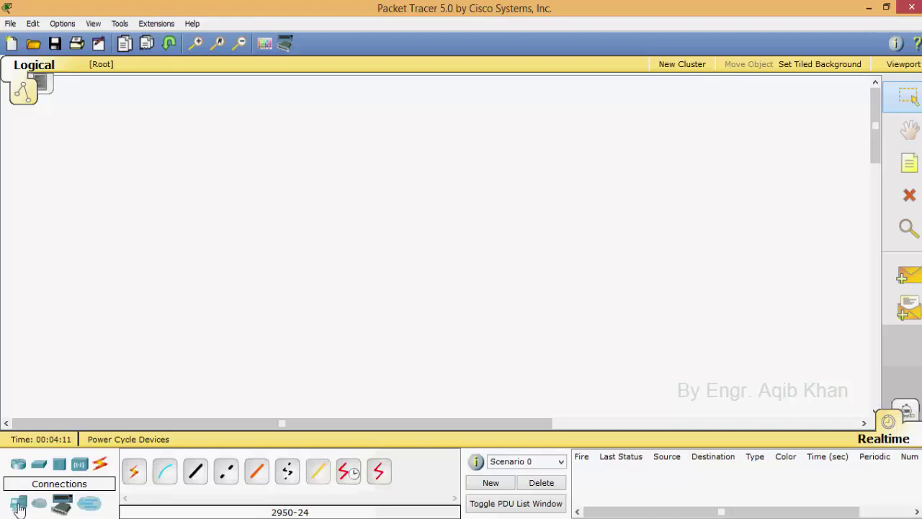
{"action": "left_click", "coordinate": [18, 507]}
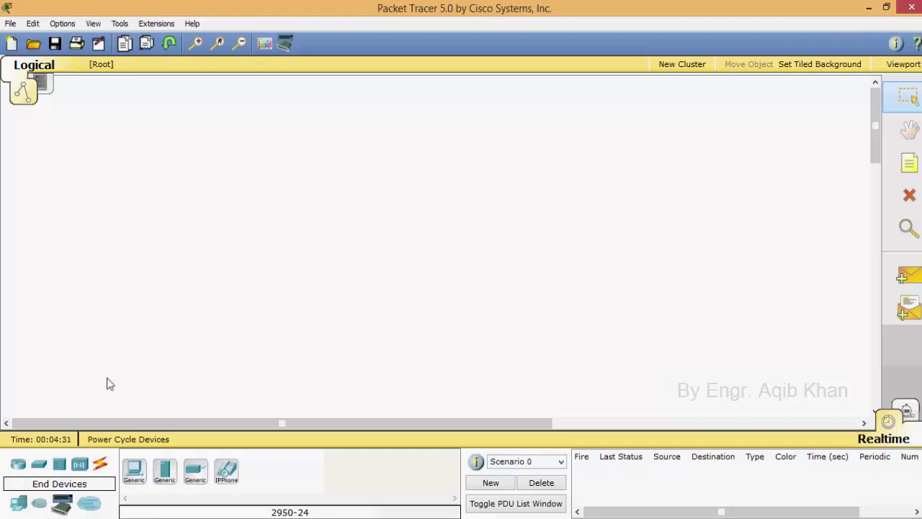
Place two generic PCs (PC-PT) side by side in the upper half of the empty workspace
{"action": "left_click", "coordinate": [19, 506]}
{"action": "left_click", "coordinate": [132, 470]}
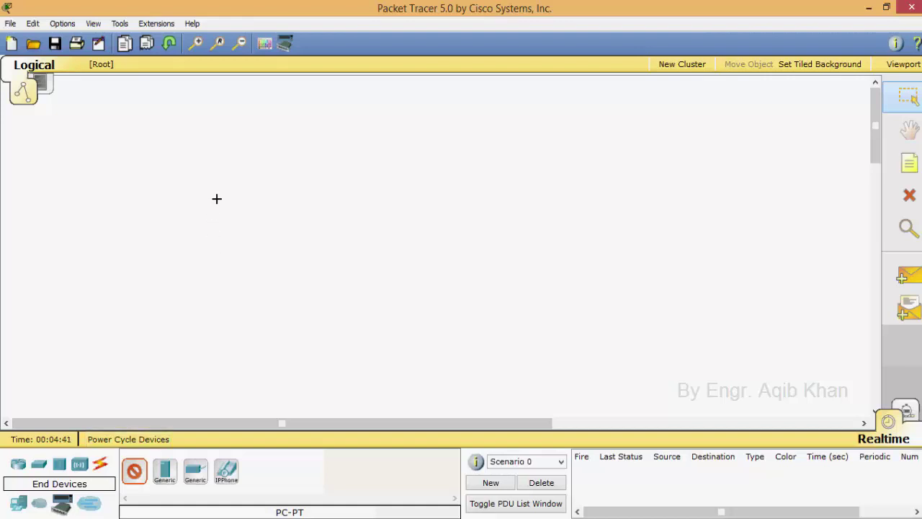
{"action": "left_click", "coordinate": [217, 198]}
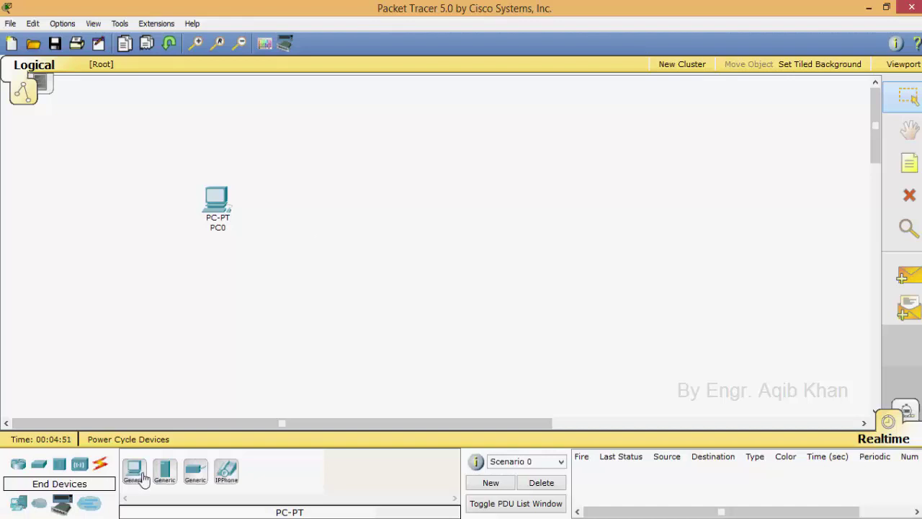
{"action": "left_click", "coordinate": [142, 476]}
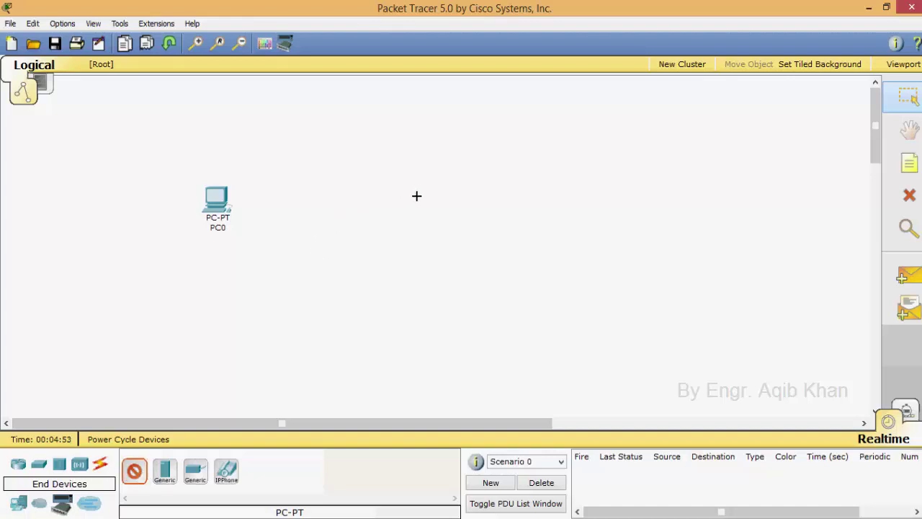
{"action": "left_click", "coordinate": [417, 195]}
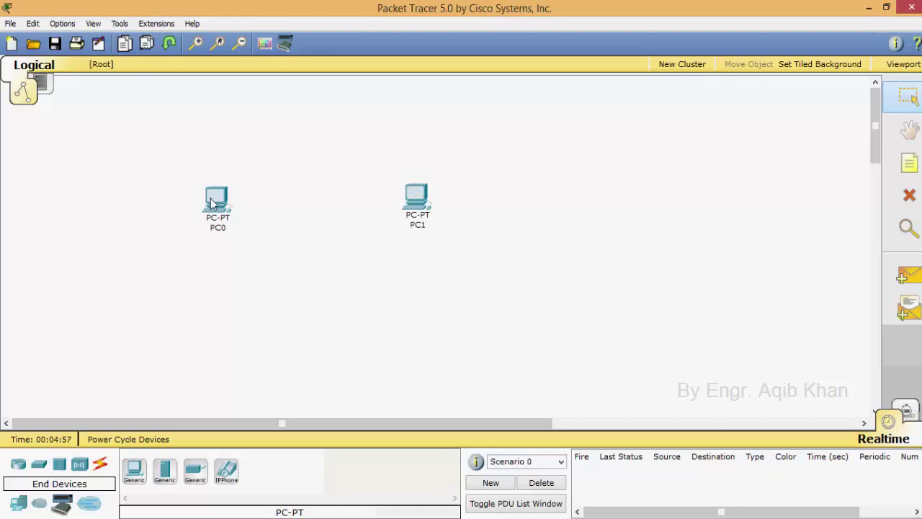
Connect PC0 to PC1 with an automatically chosen connection type and nudge PC1 slightly down to level the link
{"action": "mouse_move", "coordinate": [217, 199]}
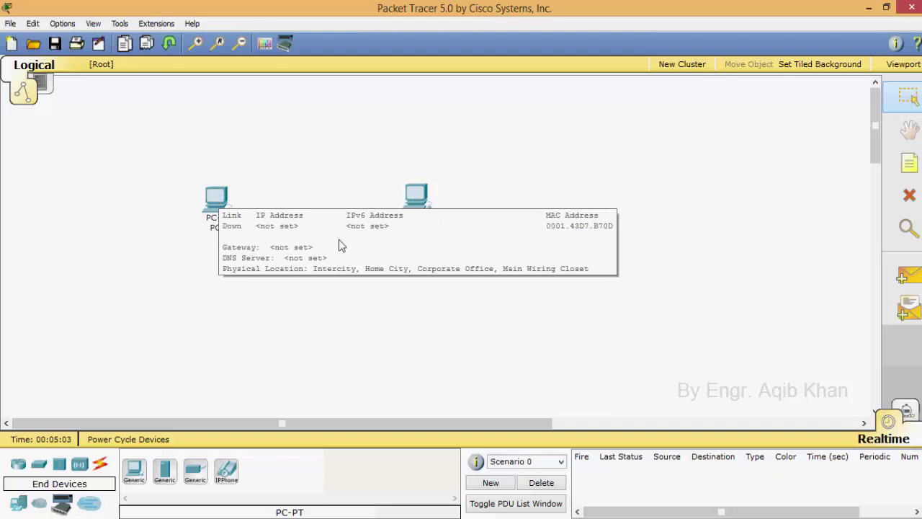
{"action": "left_click", "coordinate": [100, 469]}
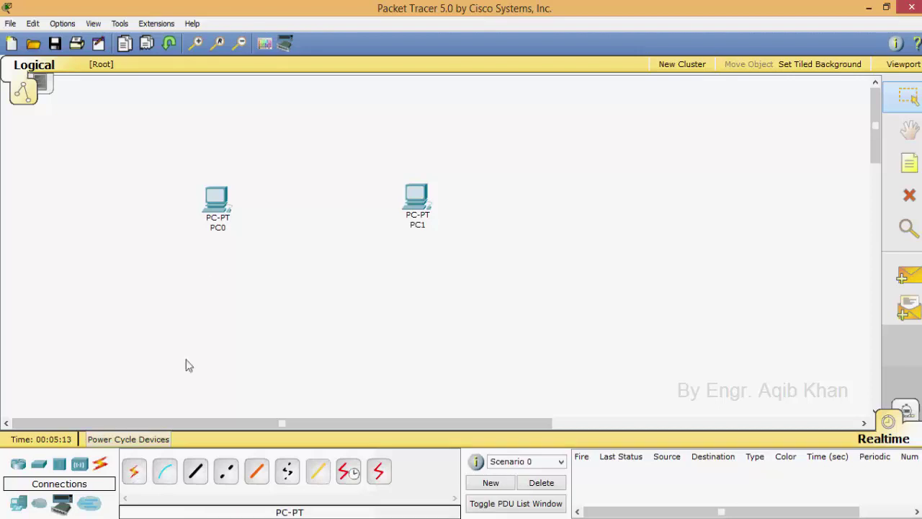
{"action": "mouse_move", "coordinate": [214, 234]}
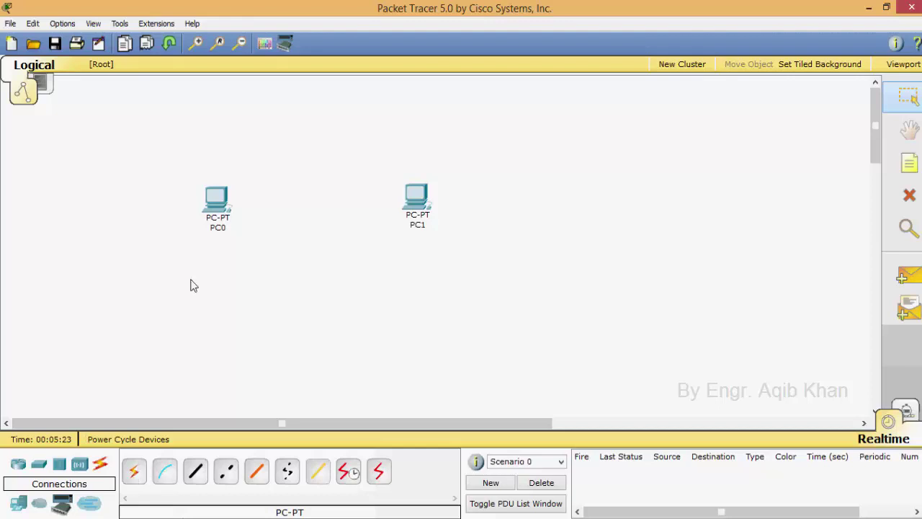
{"action": "left_click", "coordinate": [135, 472]}
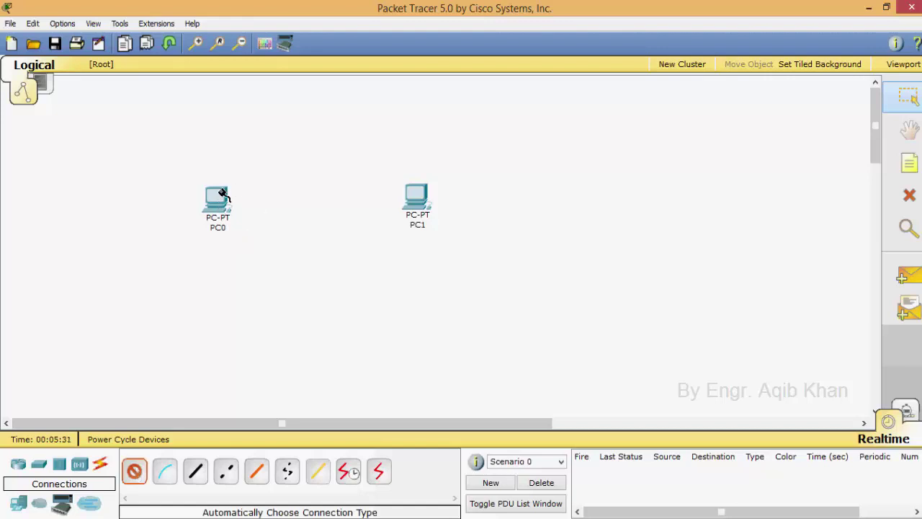
{"action": "left_click", "coordinate": [219, 201]}
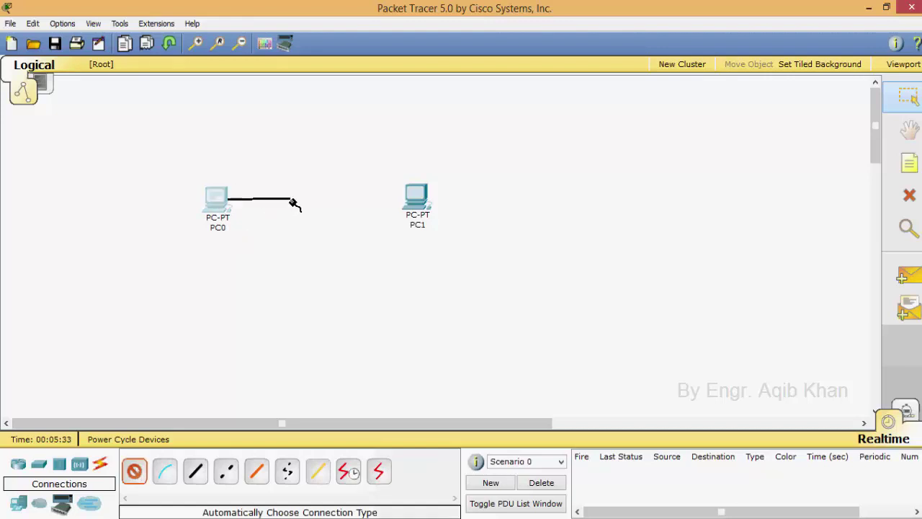
{"action": "left_click", "coordinate": [423, 197]}
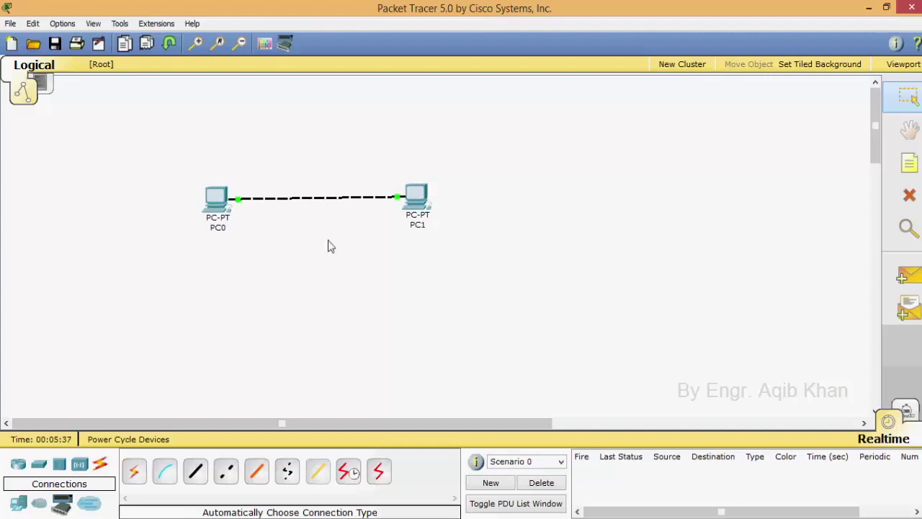
{"action": "left_click_drag", "start_coordinate": [419, 202], "coordinate": [420, 208]}
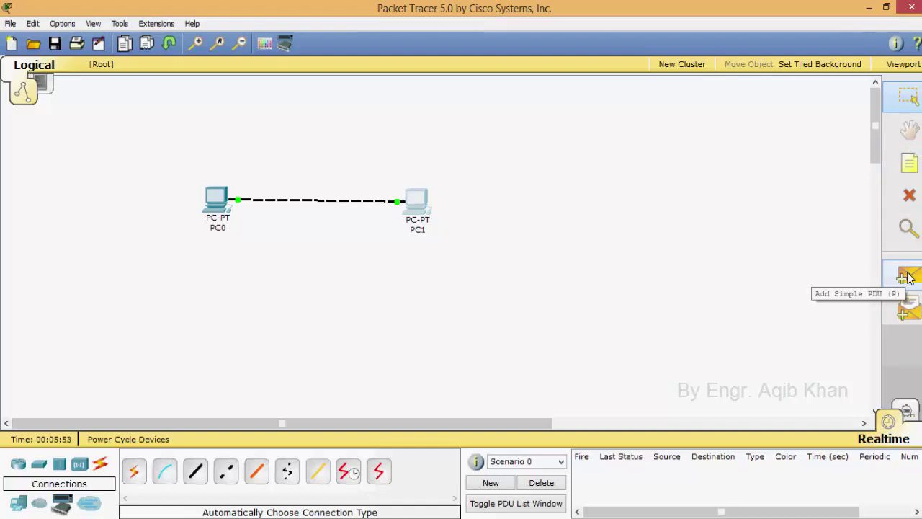
Try to send a simple PDU from PC0 to PC1
{"action": "left_click", "coordinate": [906, 278]}
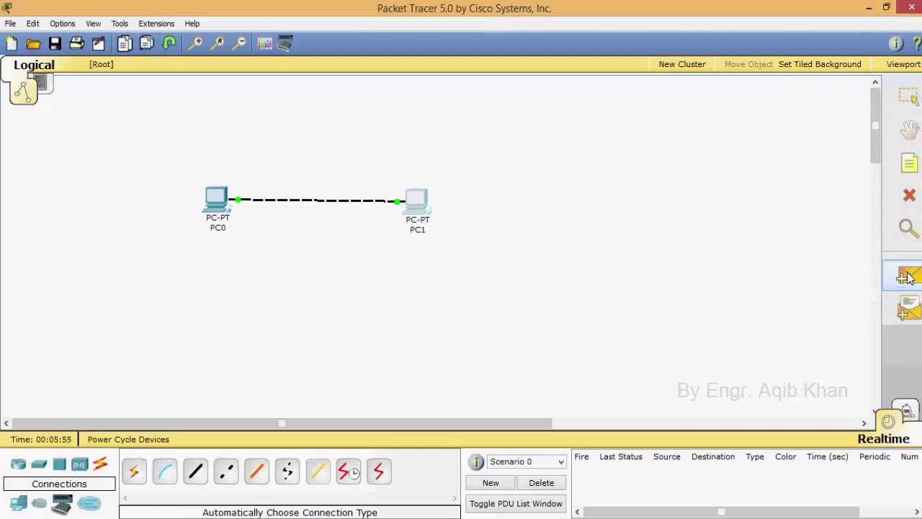
{"action": "left_click", "coordinate": [216, 200]}
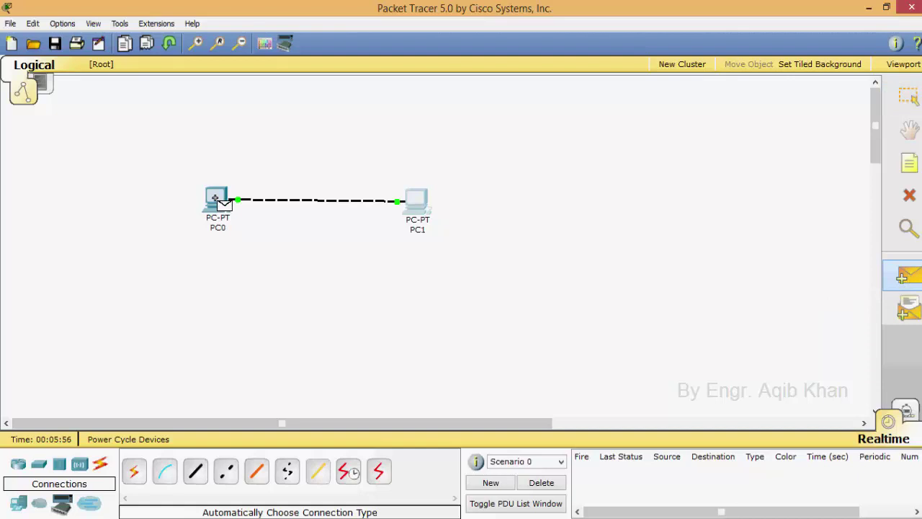
{"action": "left_click", "coordinate": [407, 200]}
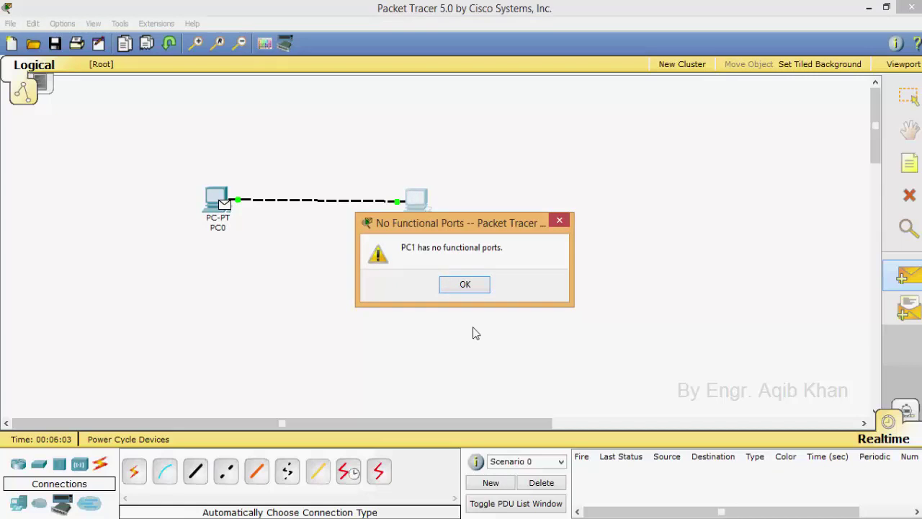
{"action": "left_click", "coordinate": [473, 288]}
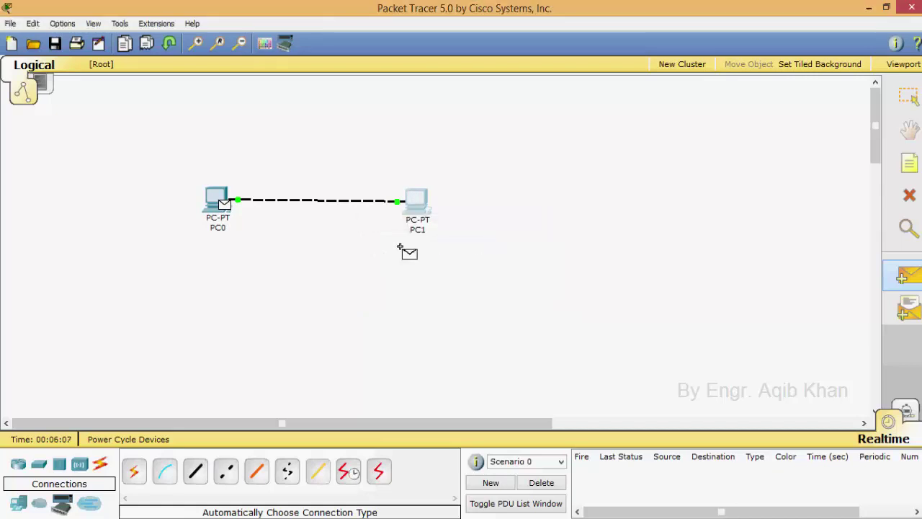
{"action": "key", "text": "Escape"}
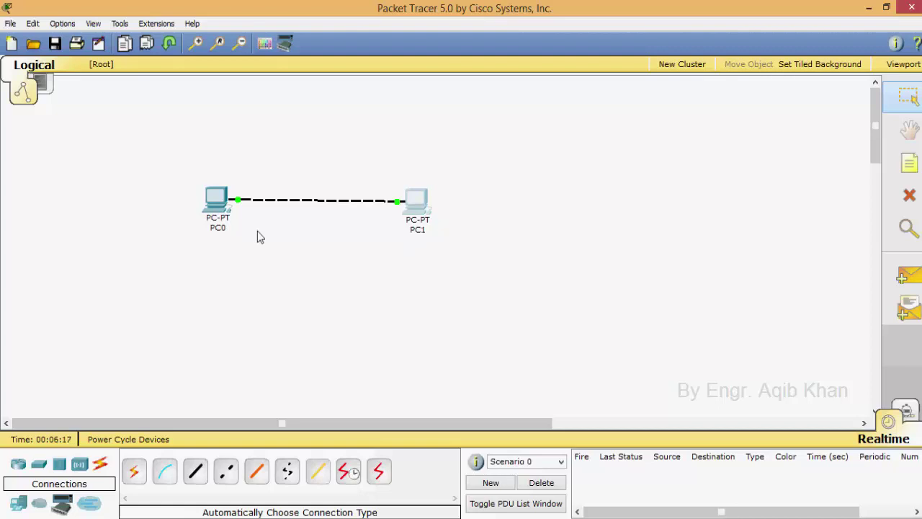
Give PC0 the static IP address 192.168.10.1 with subnet mask 255.255.255.0 and close its device window
{"action": "mouse_move", "coordinate": [219, 206]}
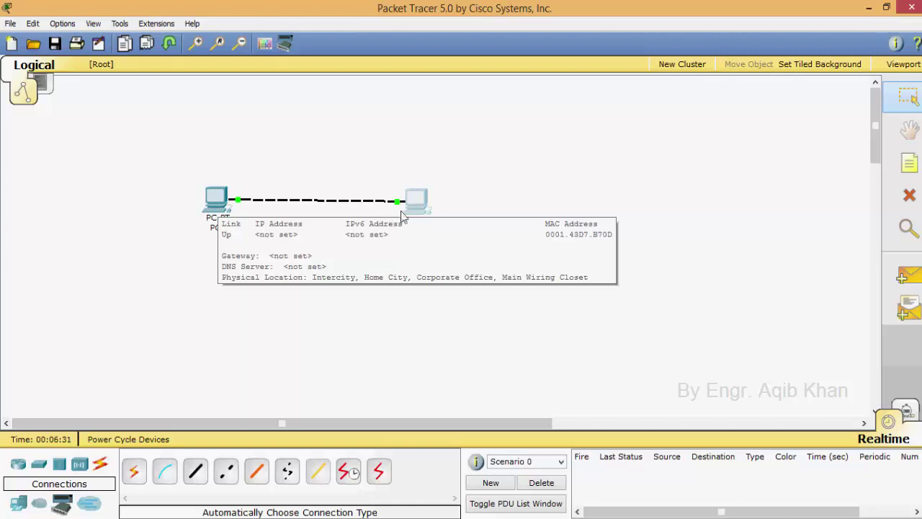
{"action": "mouse_move", "coordinate": [414, 209]}
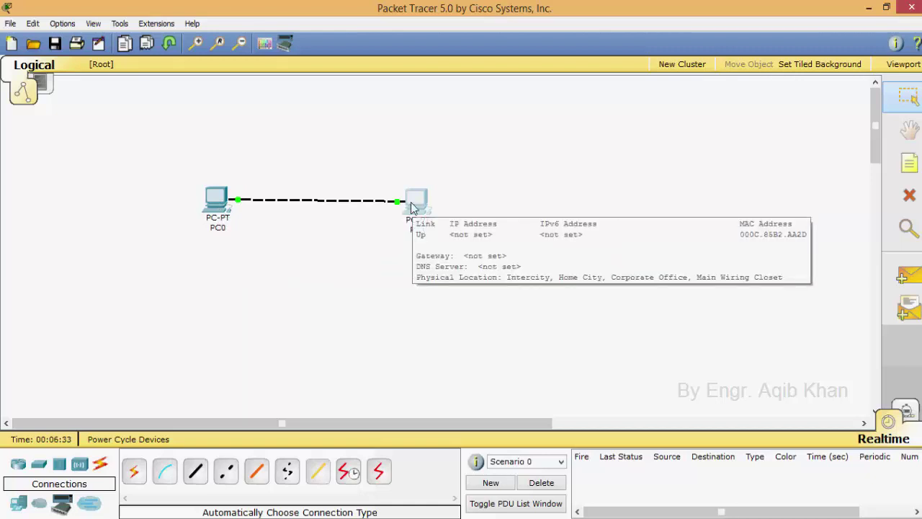
{"action": "left_click", "coordinate": [219, 200]}
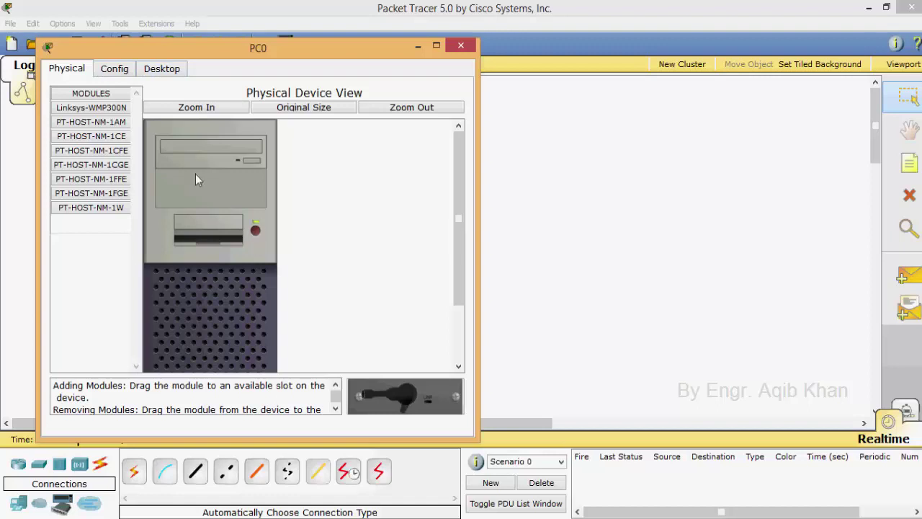
{"action": "left_click", "coordinate": [256, 232]}
{"action": "left_click", "coordinate": [158, 74]}
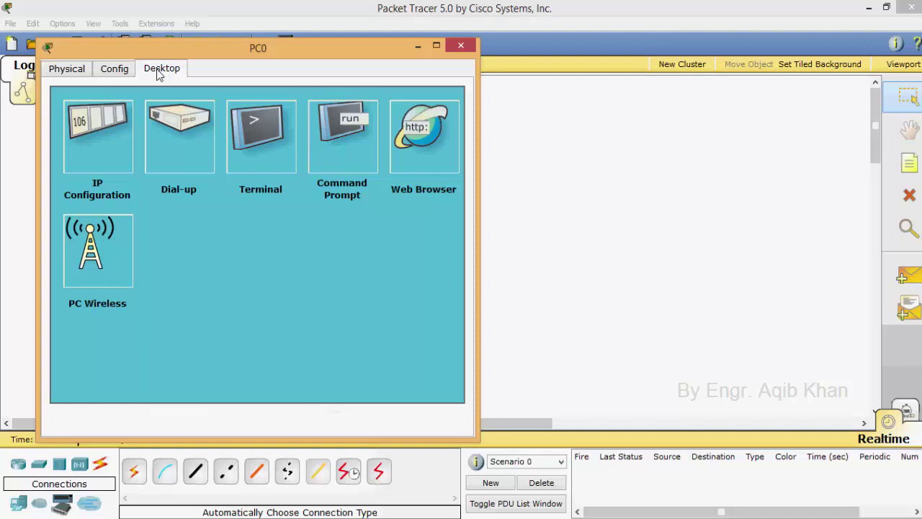
{"action": "left_click", "coordinate": [101, 142]}
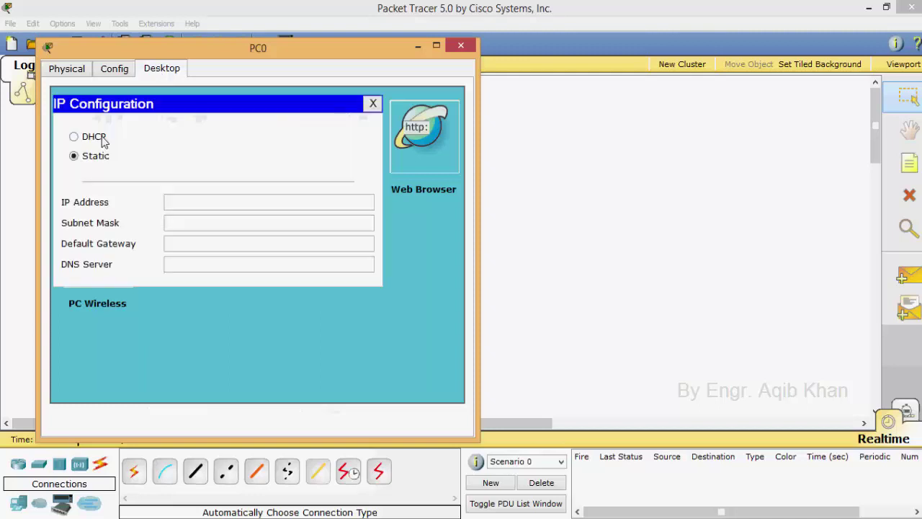
{"action": "left_click", "coordinate": [183, 201]}
{"action": "type", "text": "192.168"}
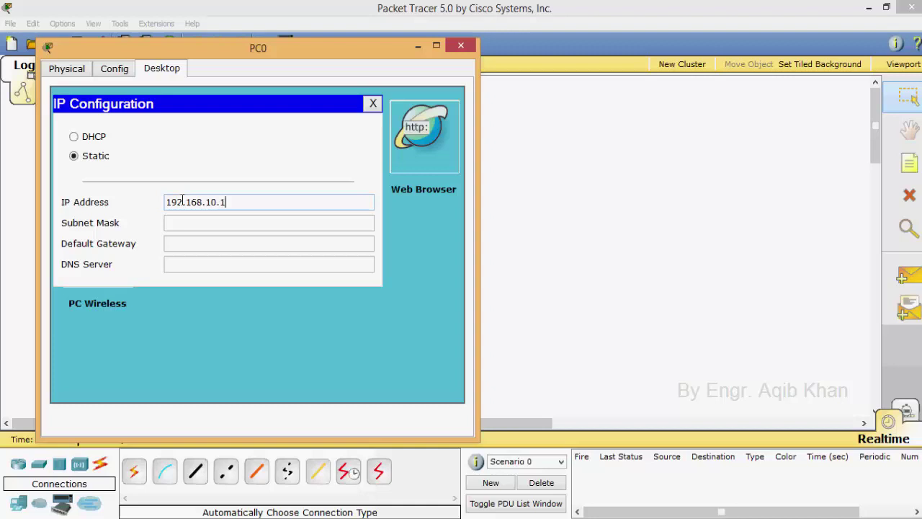
{"action": "type", "text": ".10.1"}
{"action": "left_click", "coordinate": [233, 221]}
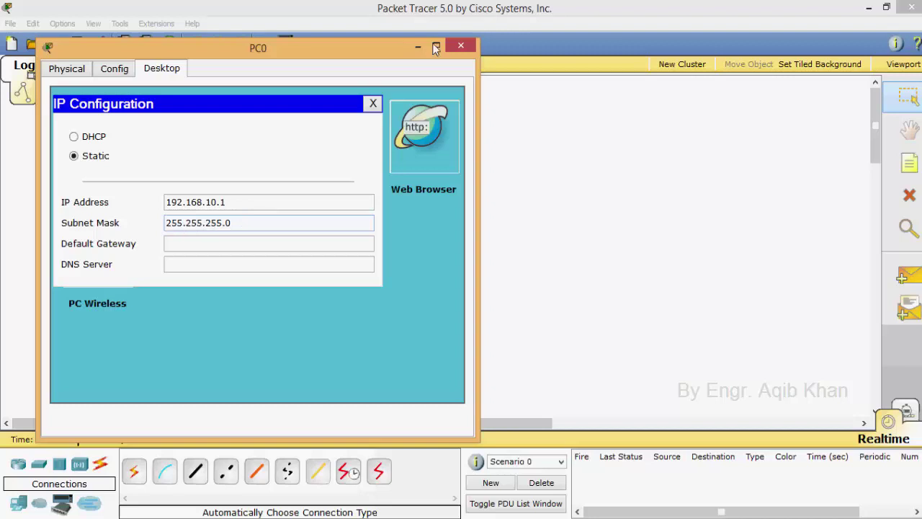
{"action": "left_click", "coordinate": [469, 46]}
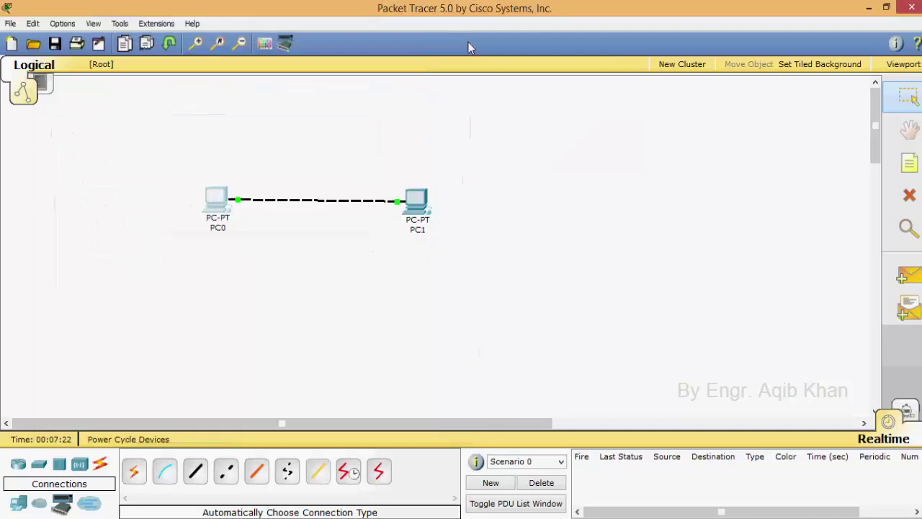
Give PC1 the static IP address 192.168.10.2 with subnet mask 255.255.255.0 and close its device window
{"action": "left_click", "coordinate": [415, 208]}
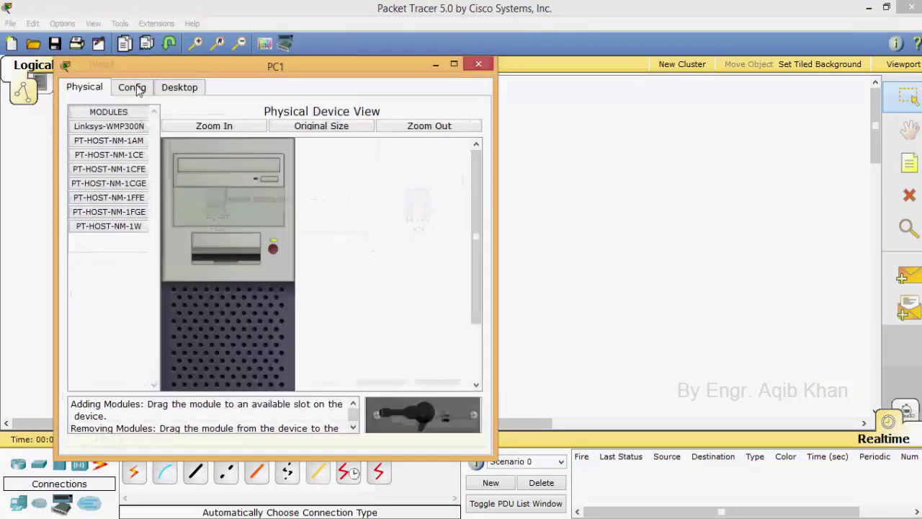
{"action": "left_click", "coordinate": [179, 87]}
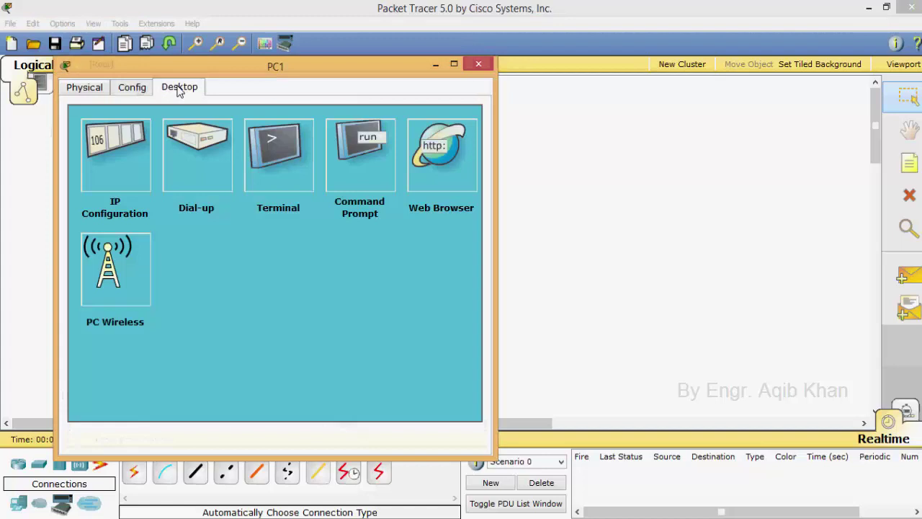
{"action": "left_click", "coordinate": [108, 145]}
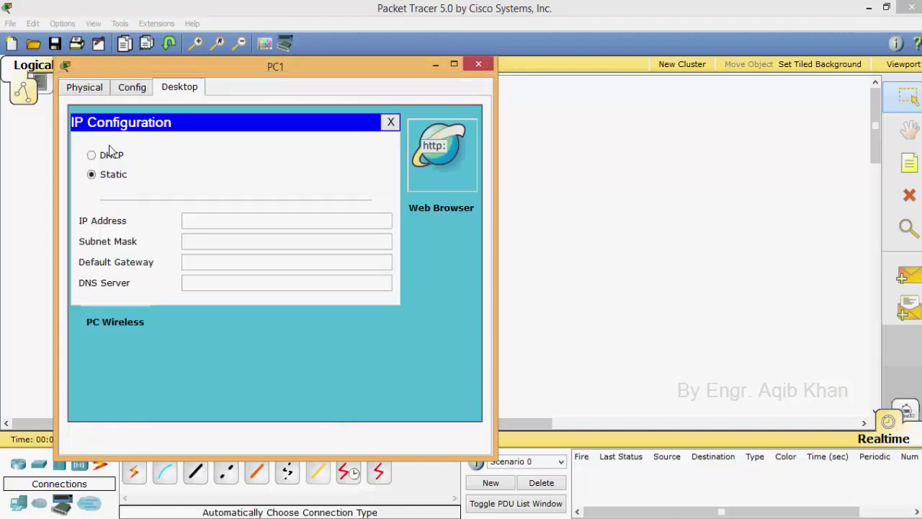
{"action": "left_click", "coordinate": [198, 225]}
{"action": "type", "text": "192.168.10.2"}
{"action": "left_click", "coordinate": [243, 241]}
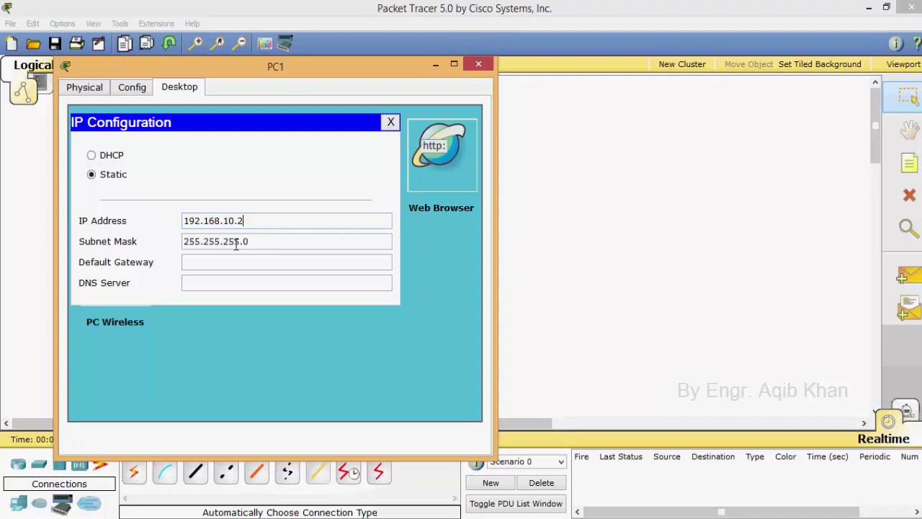
{"action": "left_click", "coordinate": [390, 124]}
{"action": "left_click", "coordinate": [480, 65]}
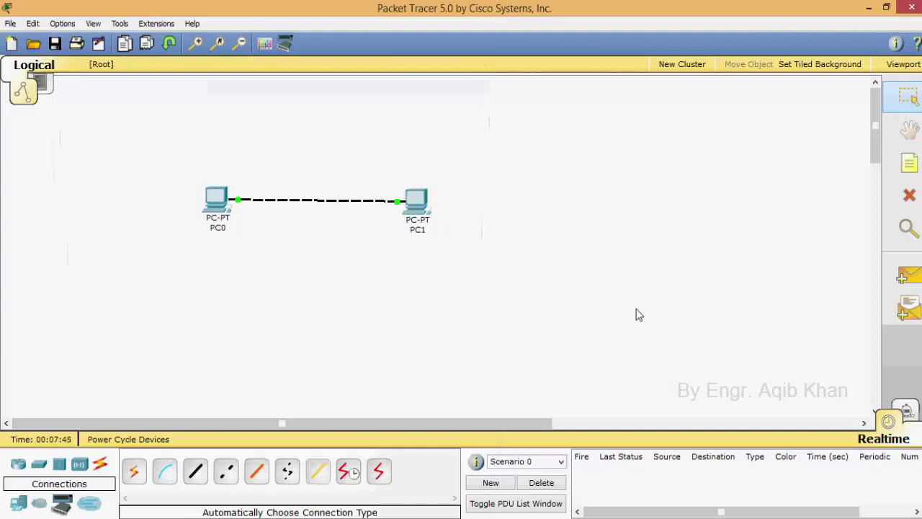
Send a simple PDU from PC0 to PC1 and delete Scenario 0 with its PDU entry
{"action": "mouse_move", "coordinate": [217, 205]}
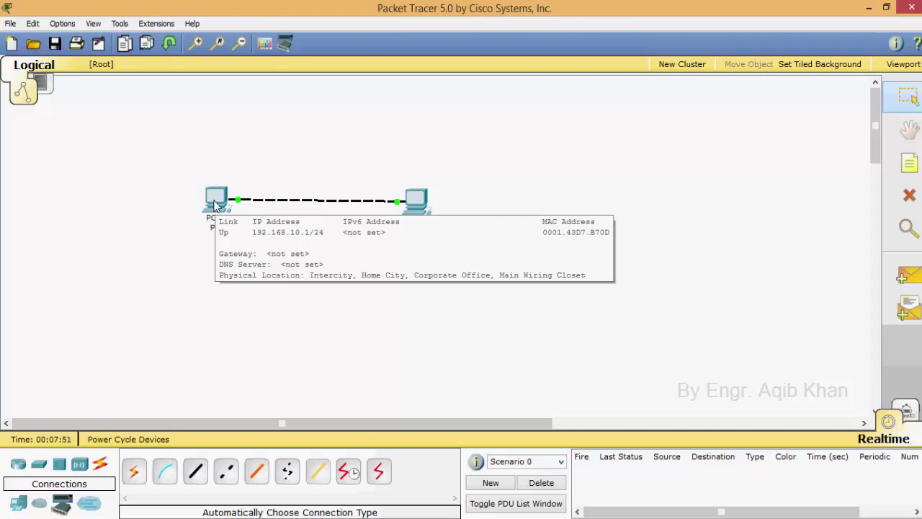
{"action": "mouse_move", "coordinate": [421, 207]}
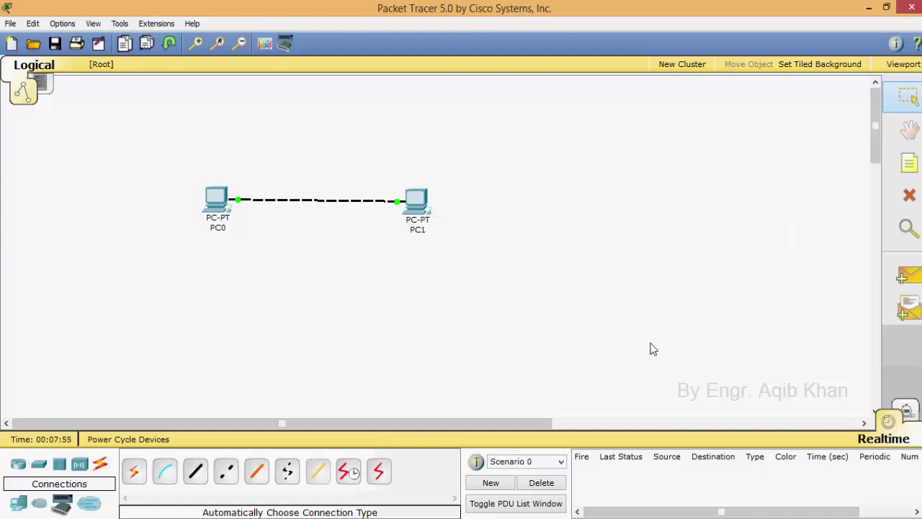
{"action": "left_click", "coordinate": [915, 278]}
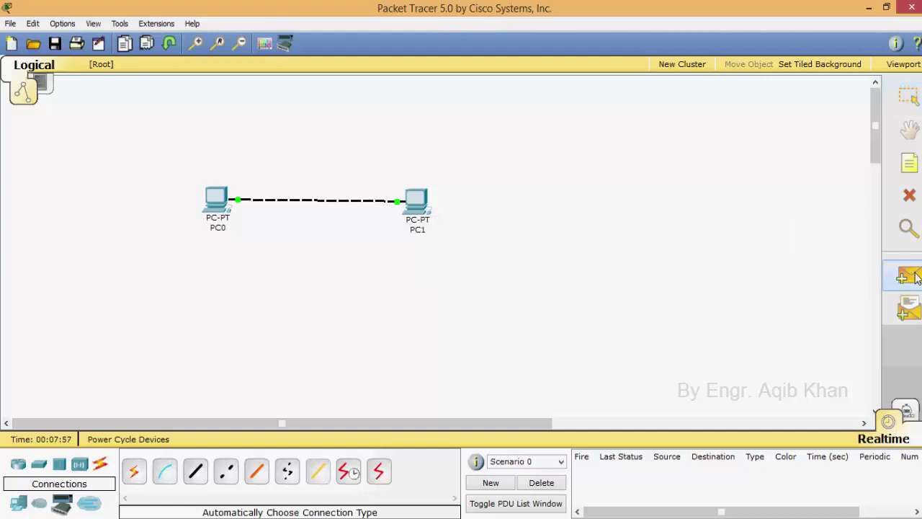
{"action": "left_click", "coordinate": [214, 196]}
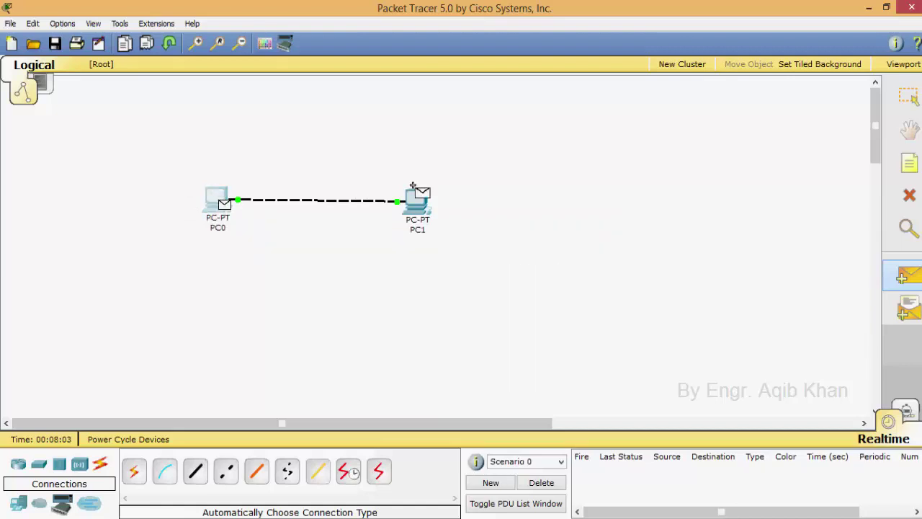
{"action": "mouse_move", "coordinate": [416, 196]}
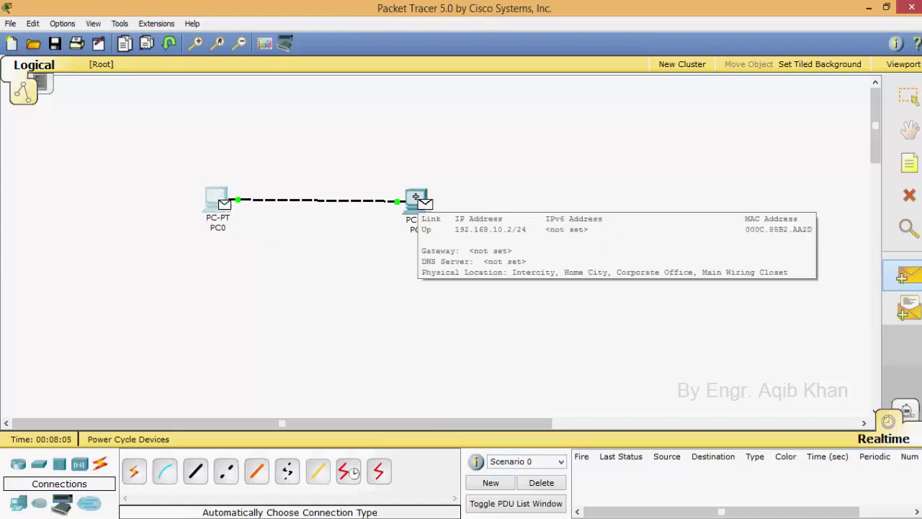
{"action": "left_click", "coordinate": [416, 197]}
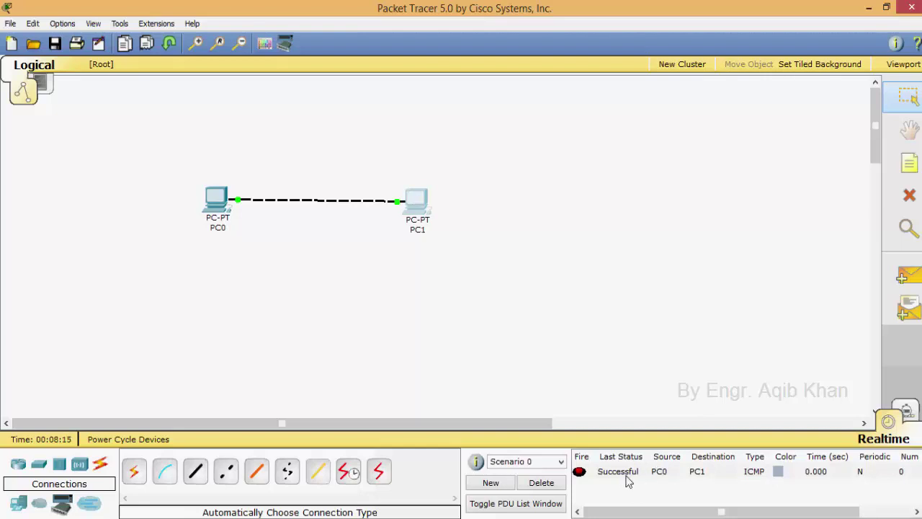
{"action": "left_click", "coordinate": [542, 484]}
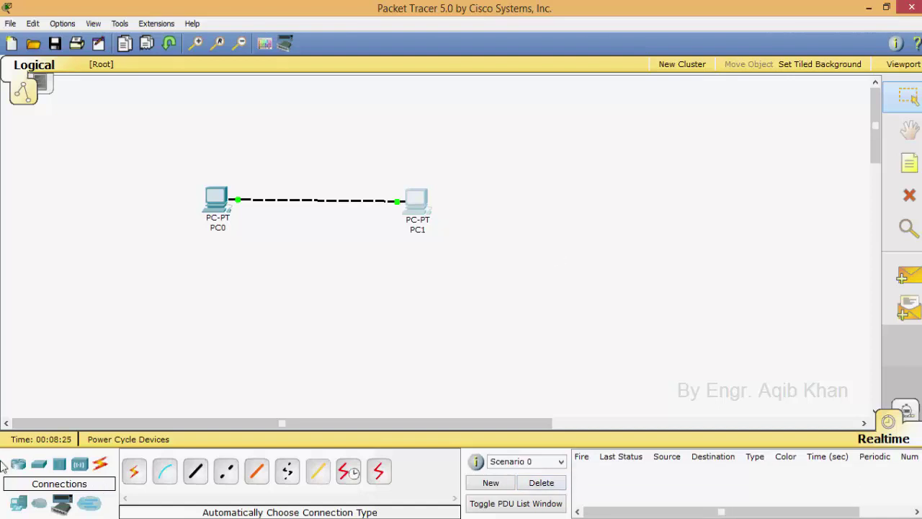
Place a third generic PC below the PC0–PC1 link and delete it from the workspace
{"action": "left_click", "coordinate": [18, 504]}
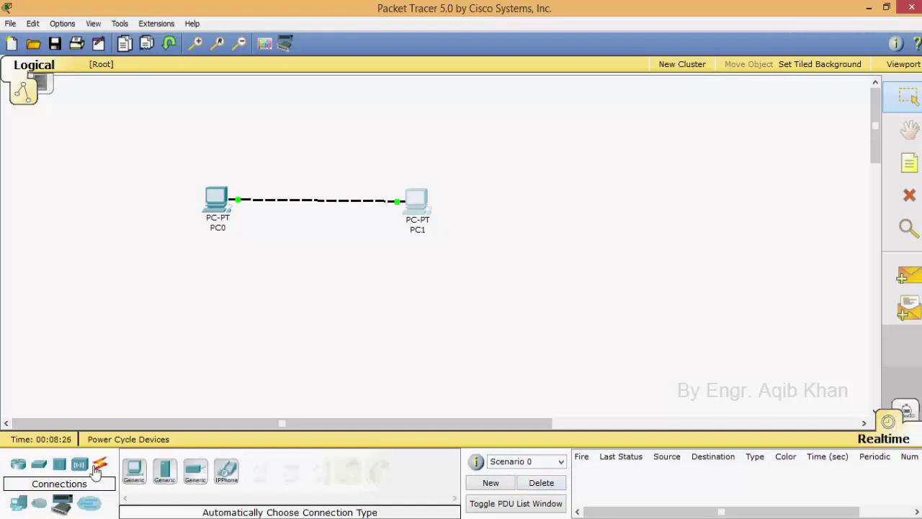
{"action": "left_click", "coordinate": [134, 471]}
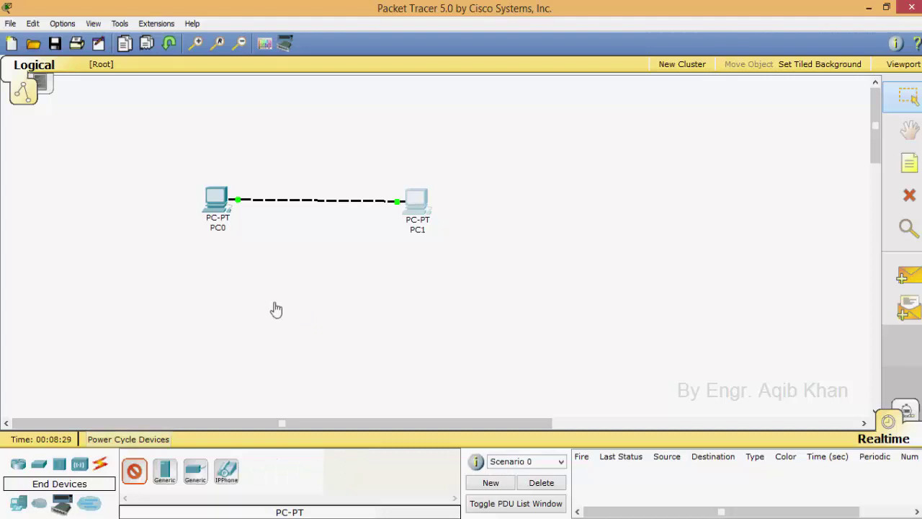
{"action": "left_click", "coordinate": [312, 258]}
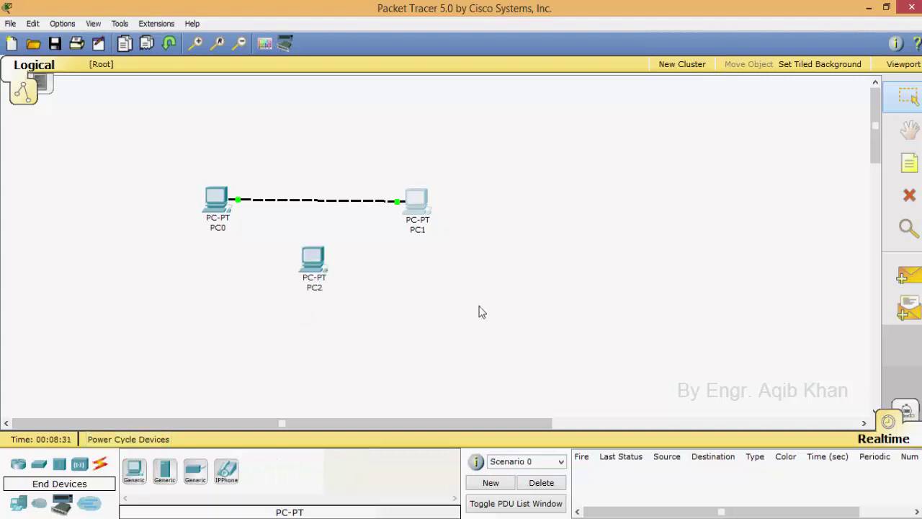
{"action": "left_click", "coordinate": [910, 197]}
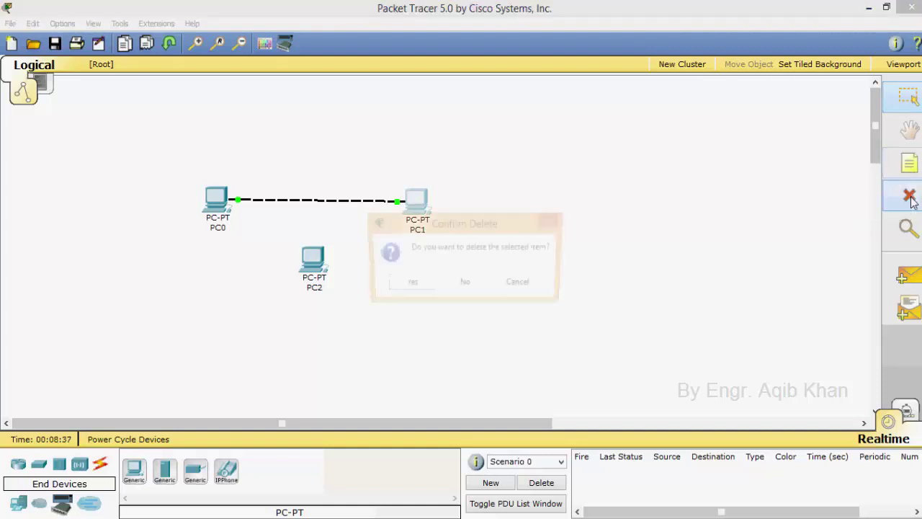
{"action": "left_click", "coordinate": [521, 284]}
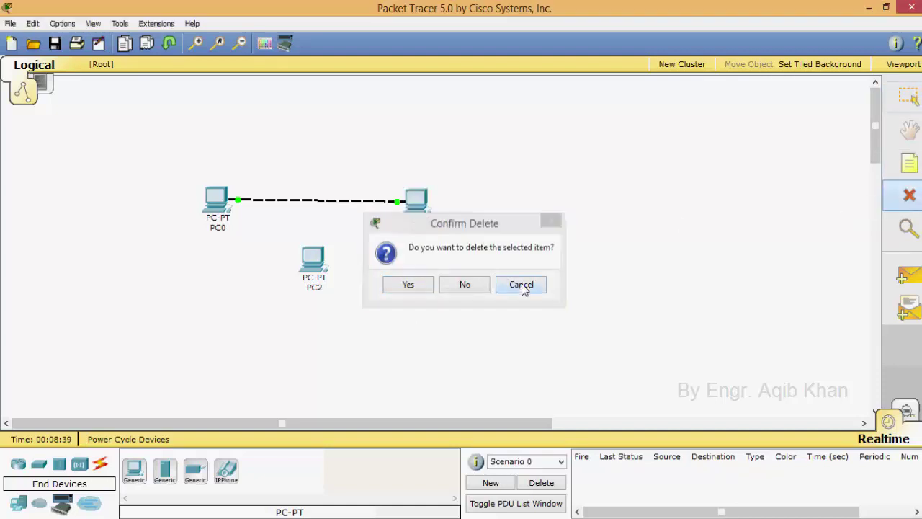
{"action": "left_click", "coordinate": [919, 205]}
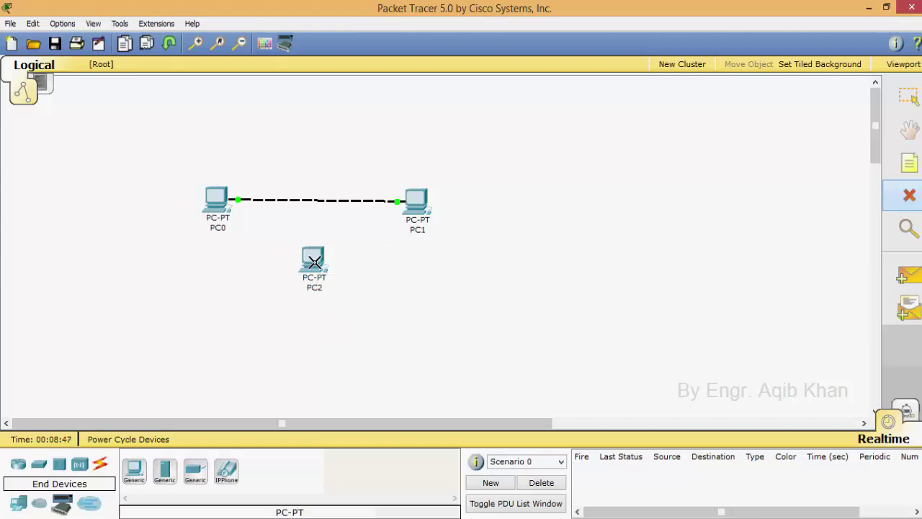
{"action": "left_click", "coordinate": [314, 261]}
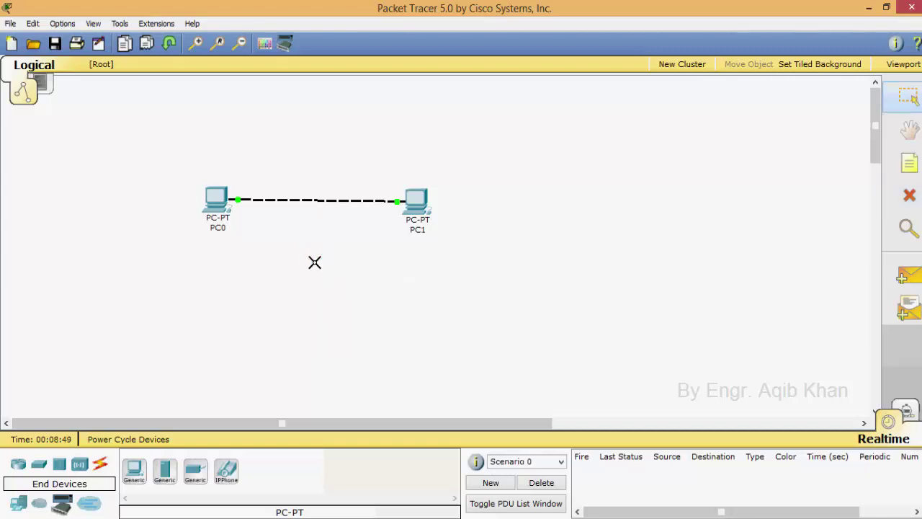
Delete the link between PC0 and PC1 and reconnect the two PCs with an automatically chosen connection type
{"action": "left_click", "coordinate": [910, 198]}
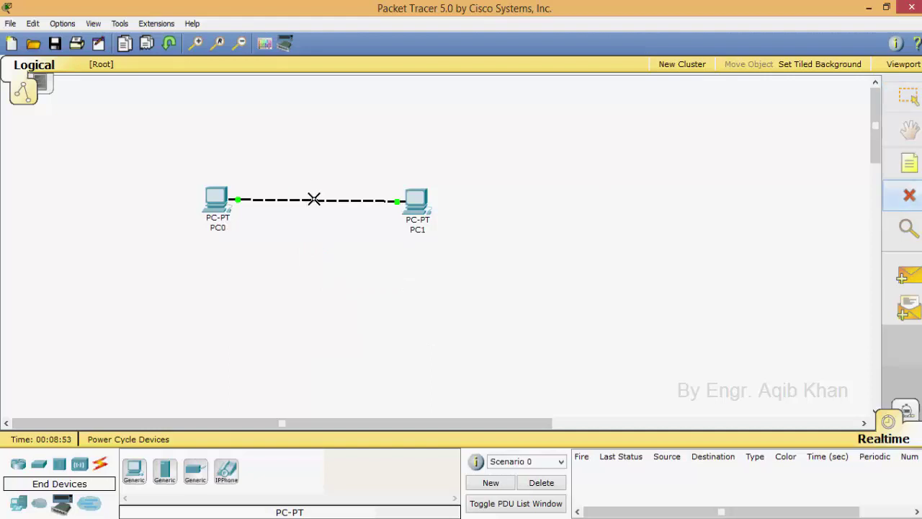
{"action": "left_click", "coordinate": [315, 199]}
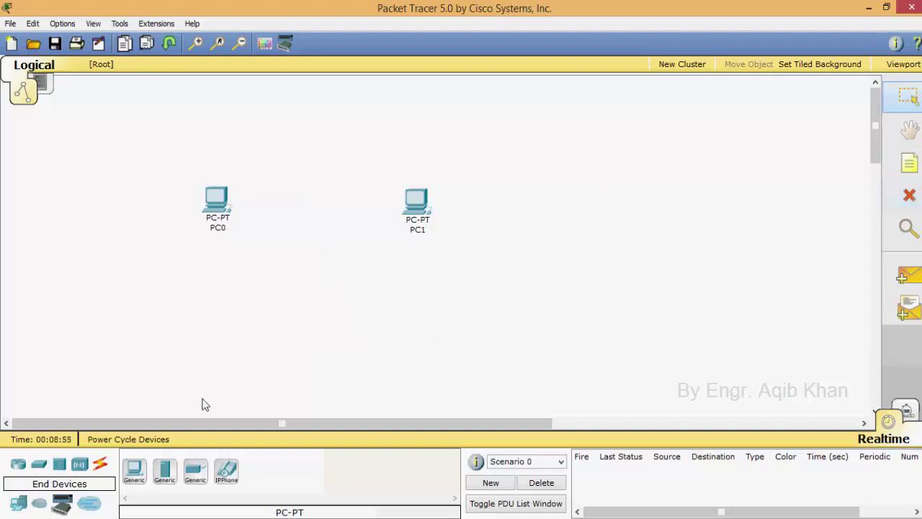
{"action": "left_click", "coordinate": [101, 466]}
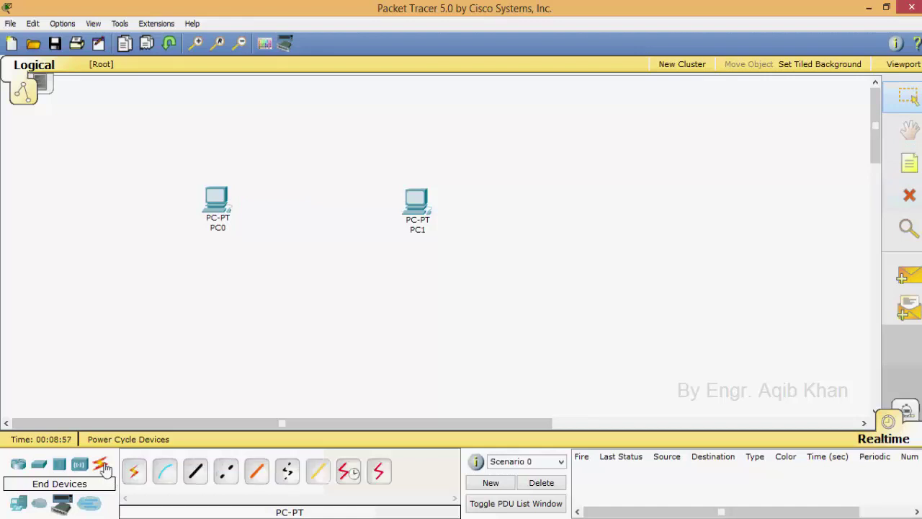
{"action": "left_click", "coordinate": [135, 472]}
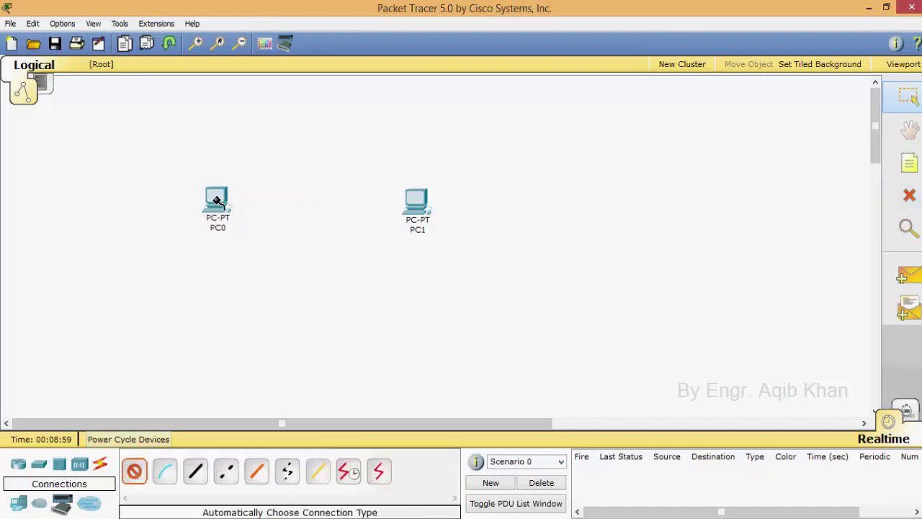
{"action": "left_click", "coordinate": [217, 200]}
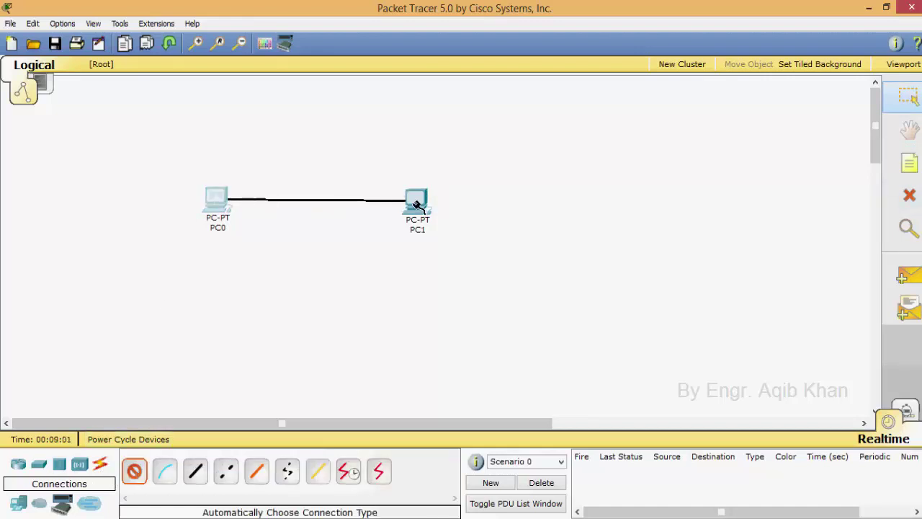
{"action": "left_click", "coordinate": [415, 200]}
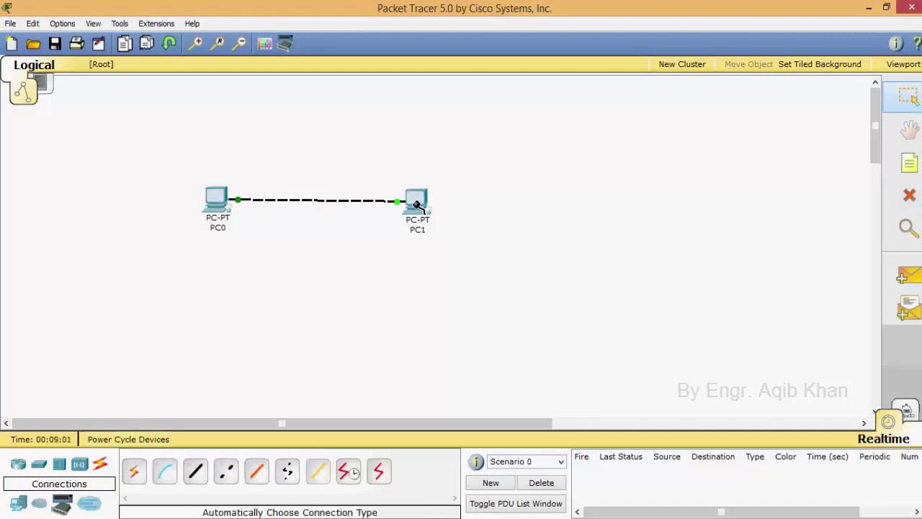
Add the note "Introduction to Packet Tracer" above the link and center it between the two PCs
{"action": "left_click", "coordinate": [909, 164]}
{"action": "left_click", "coordinate": [317, 116]}
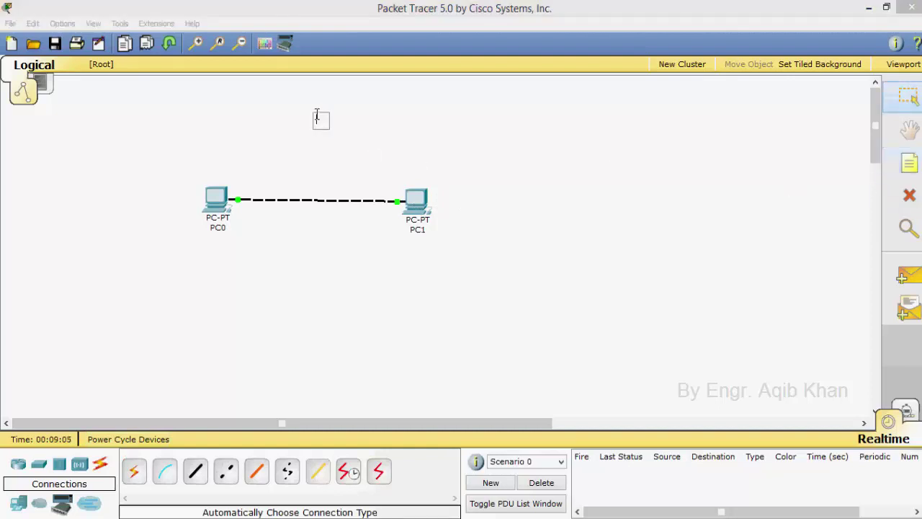
{"action": "type", "text": "Introdu"}
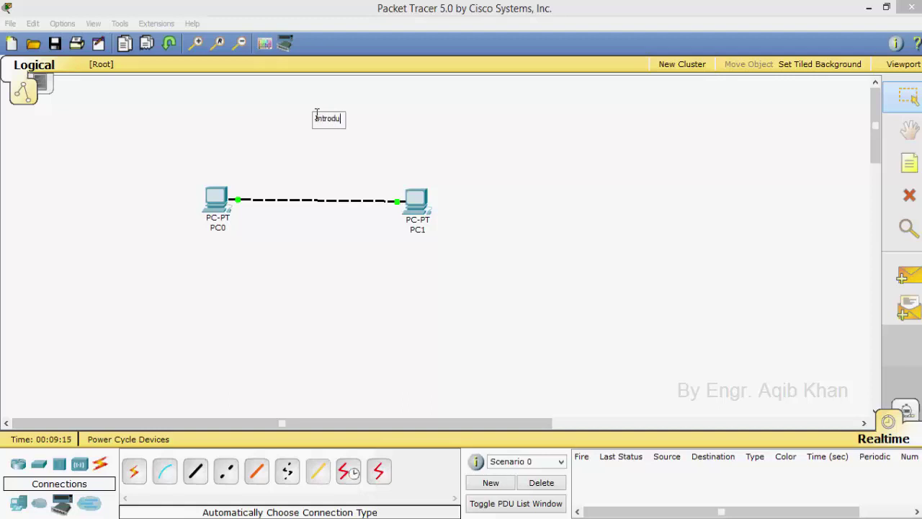
{"action": "type", "text": "ction to Pav"}
{"action": "key", "text": "BackSpace"}
{"action": "type", "text": "cket"}
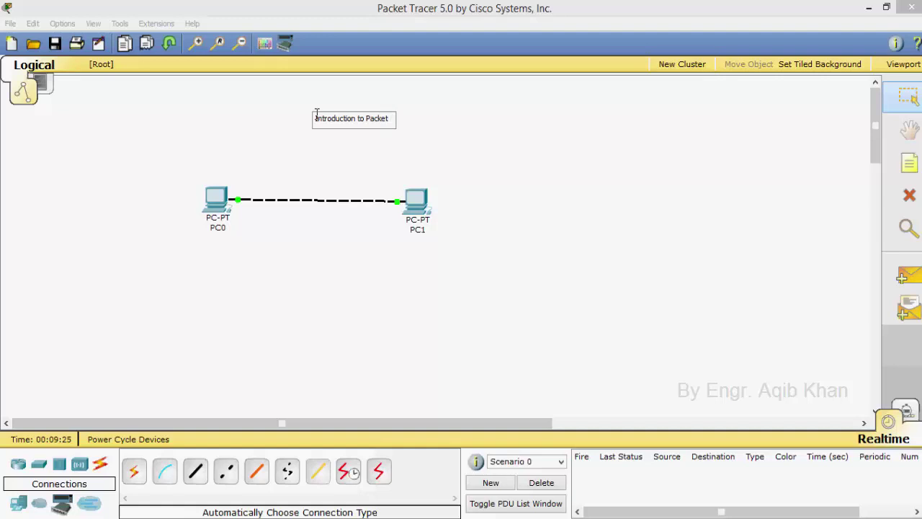
{"action": "type", "text": " Tracer"}
{"action": "left_click", "coordinate": [479, 110]}
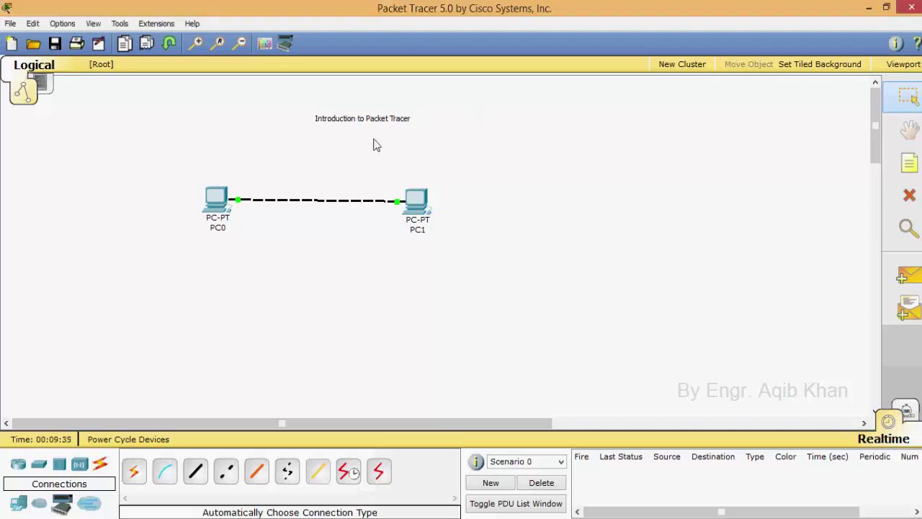
{"action": "left_click_drag", "start_coordinate": [345, 124], "coordinate": [314, 144]}
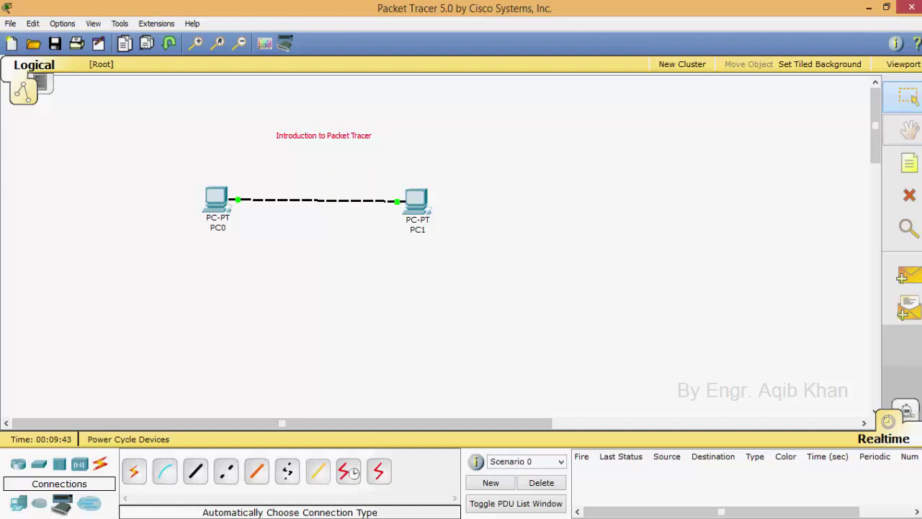
{"action": "left_click", "coordinate": [902, 98]}
Send a simple PDU from PC0 to PC1 over the reconnected link
{"action": "left_click", "coordinate": [909, 285]}
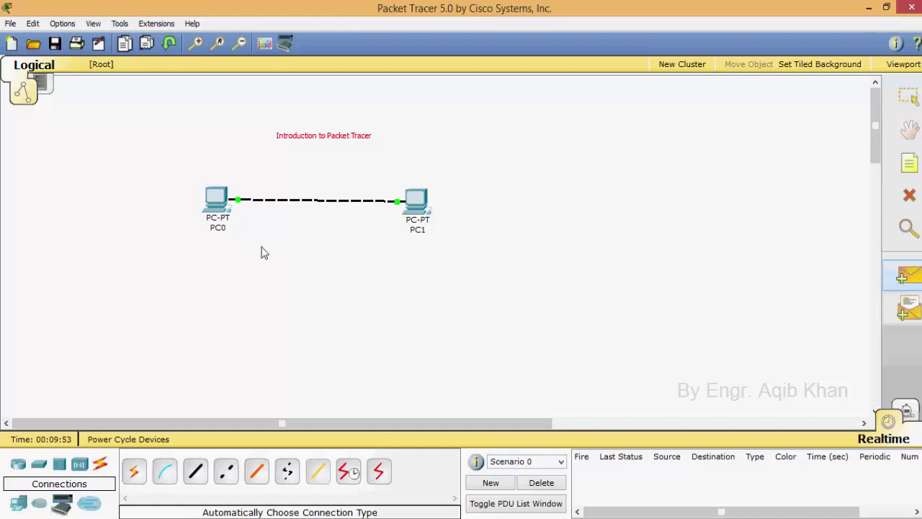
{"action": "left_click", "coordinate": [217, 200]}
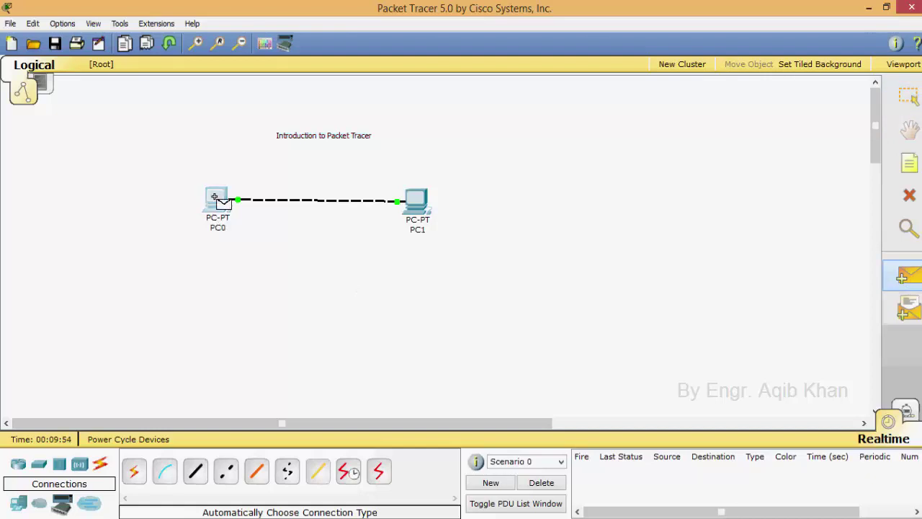
{"action": "left_click", "coordinate": [415, 197]}
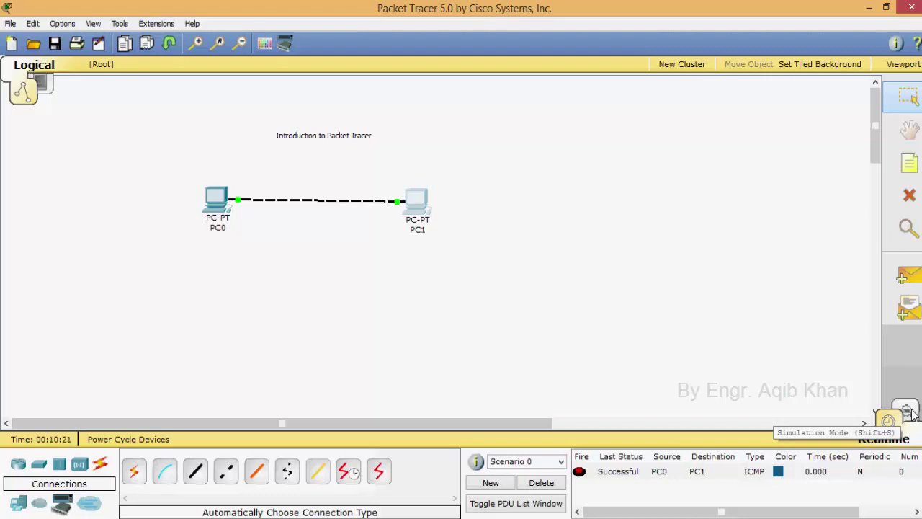
Play the PDU exchange between PC0 and PC1 with Auto Capture in Simulation mode and return to Realtime mode
{"action": "left_click", "coordinate": [907, 411]}
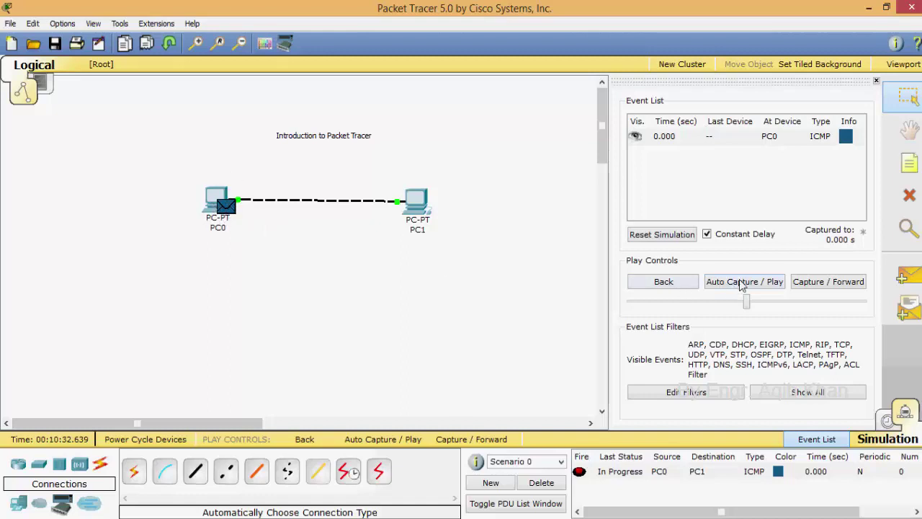
{"action": "left_click", "coordinate": [745, 282]}
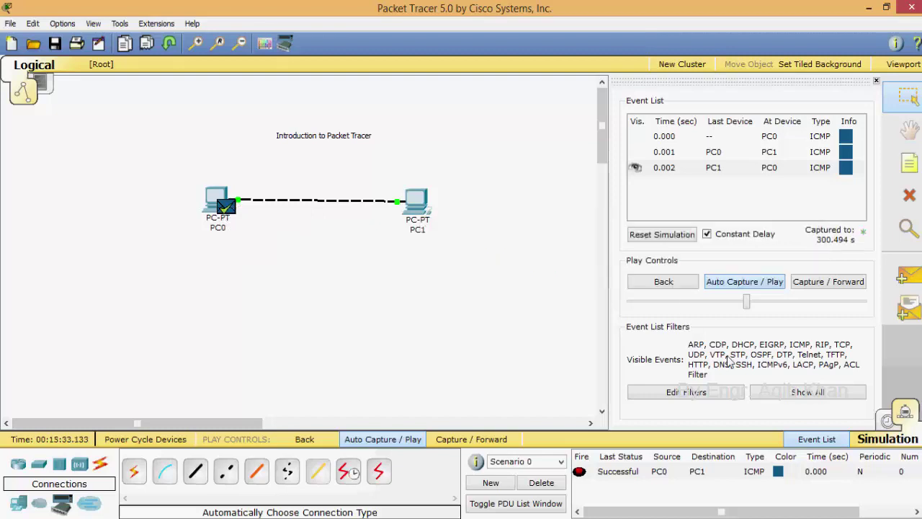
{"action": "left_click", "coordinate": [889, 422]}
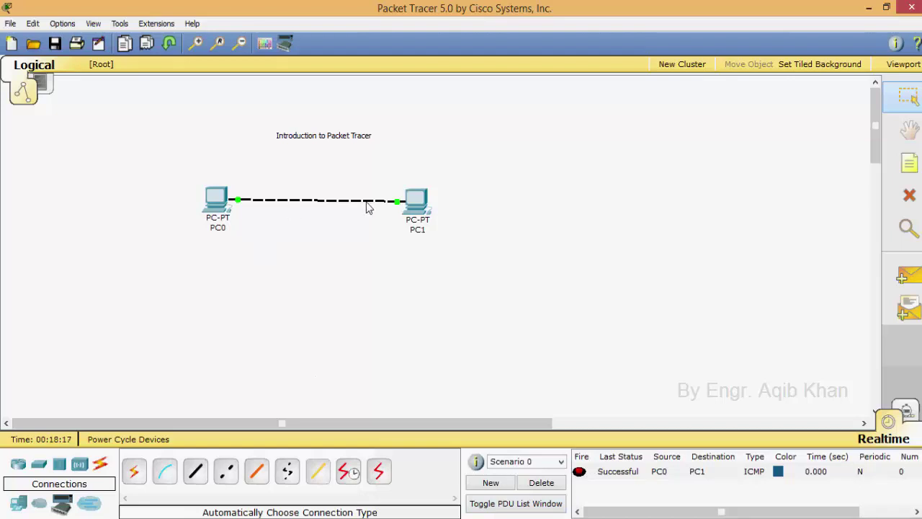
Place a new generic PC below the link, midway between PC0 and PC1
{"action": "left_click", "coordinate": [20, 507]}
{"action": "left_click", "coordinate": [135, 470]}
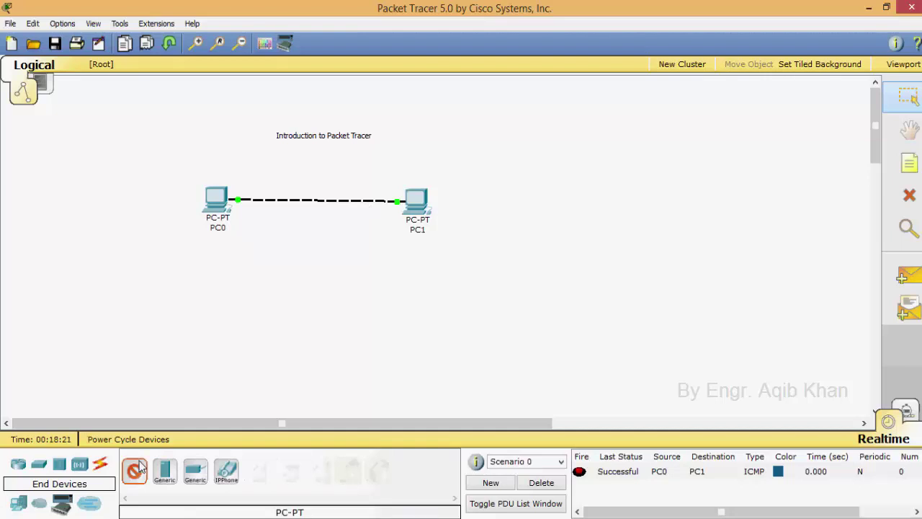
{"action": "left_click", "coordinate": [329, 295]}
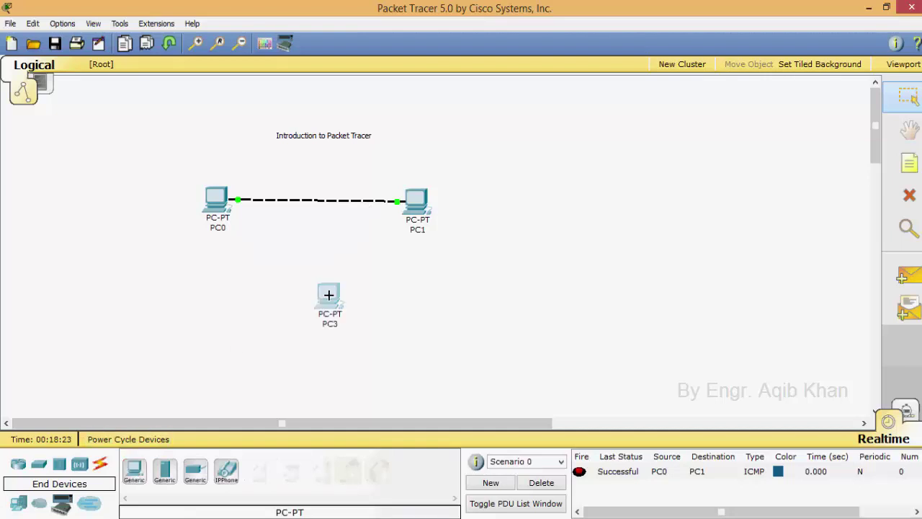
Set a static IP address of 192.168.10.3 on PC3 and close its configuration window
{"action": "left_click", "coordinate": [329, 295]}
{"action": "left_click", "coordinate": [196, 111]}
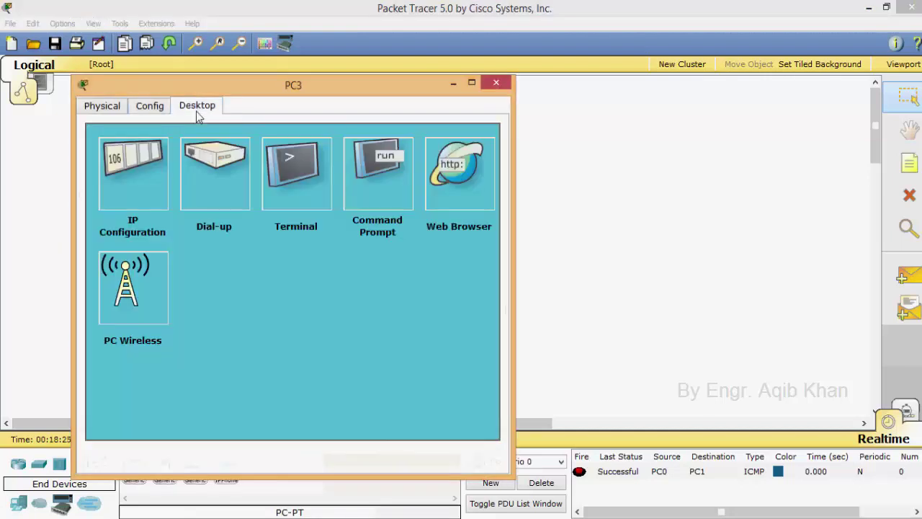
{"action": "left_click", "coordinate": [146, 183]}
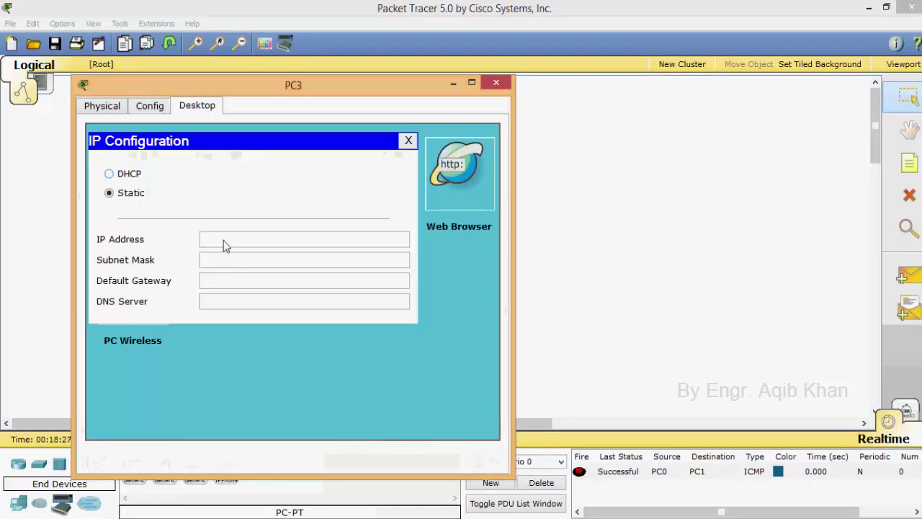
{"action": "type", "text": "1"}
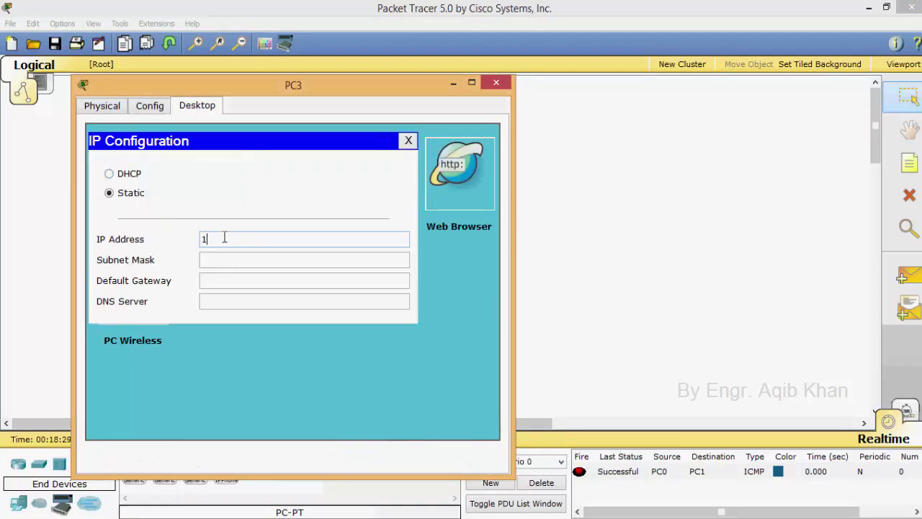
{"action": "type", "text": "92.16"}
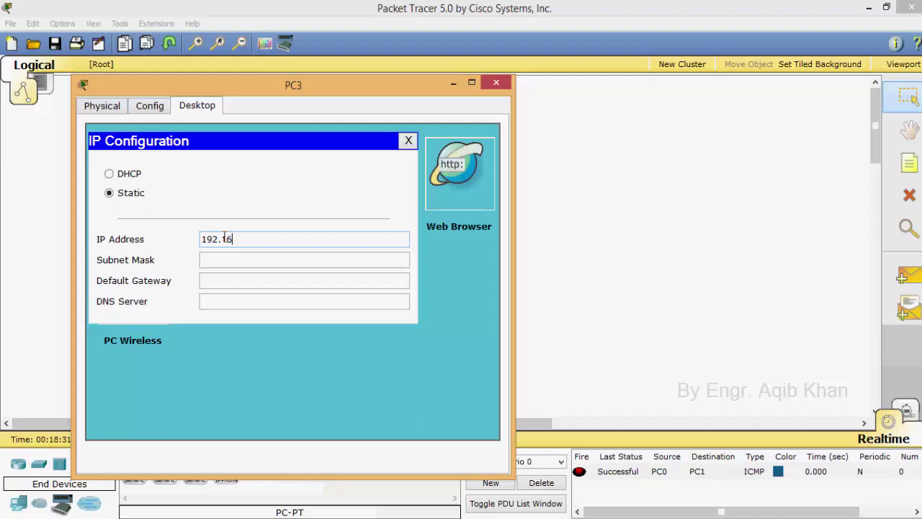
{"action": "type", "text": "8.10.3"}
{"action": "left_click", "coordinate": [497, 84]}
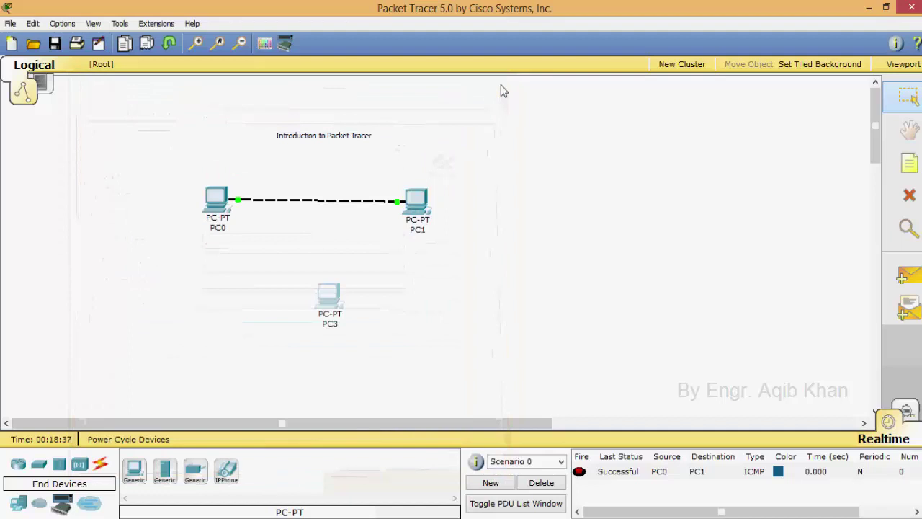
{"action": "left_click", "coordinate": [909, 196]}
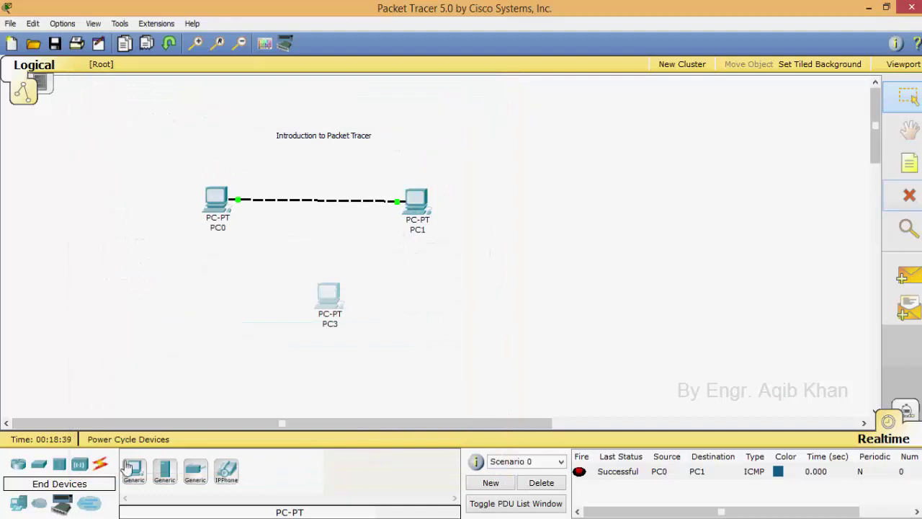
Try to connect PC0 to PC3 with an automatically chosen connection type and dismiss the connection errors
{"action": "left_click", "coordinate": [100, 464]}
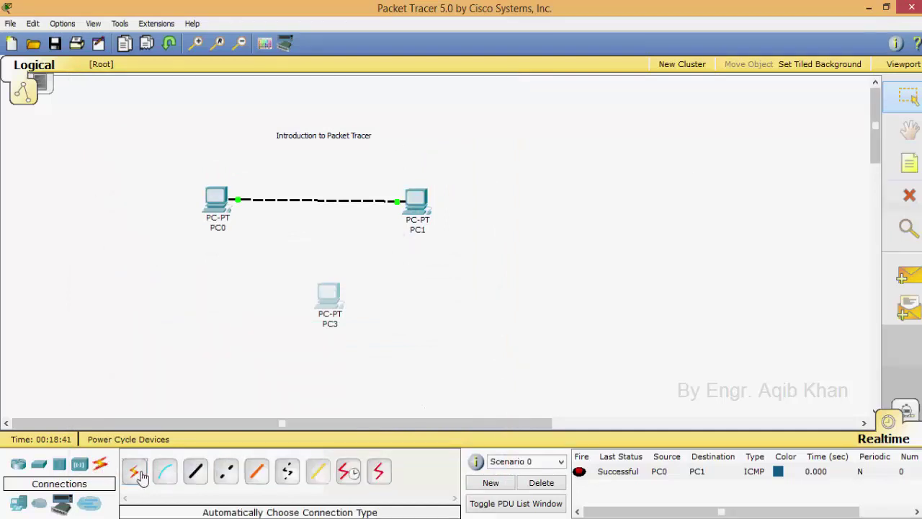
{"action": "left_click", "coordinate": [135, 472]}
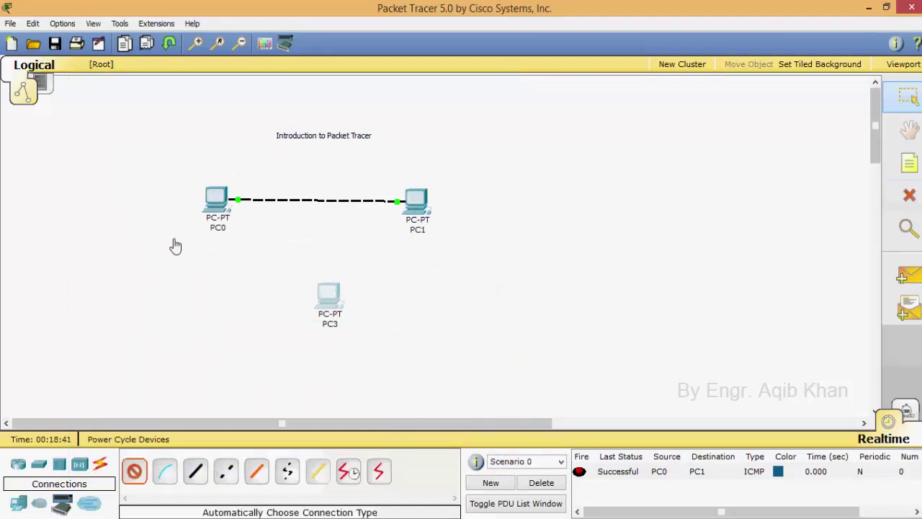
{"action": "left_click", "coordinate": [250, 229]}
{"action": "left_click", "coordinate": [330, 297]}
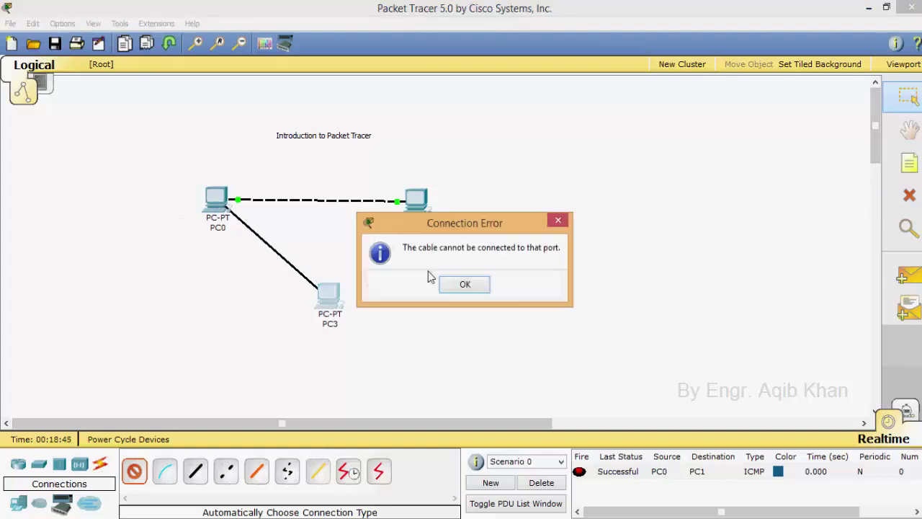
{"action": "left_click", "coordinate": [465, 284]}
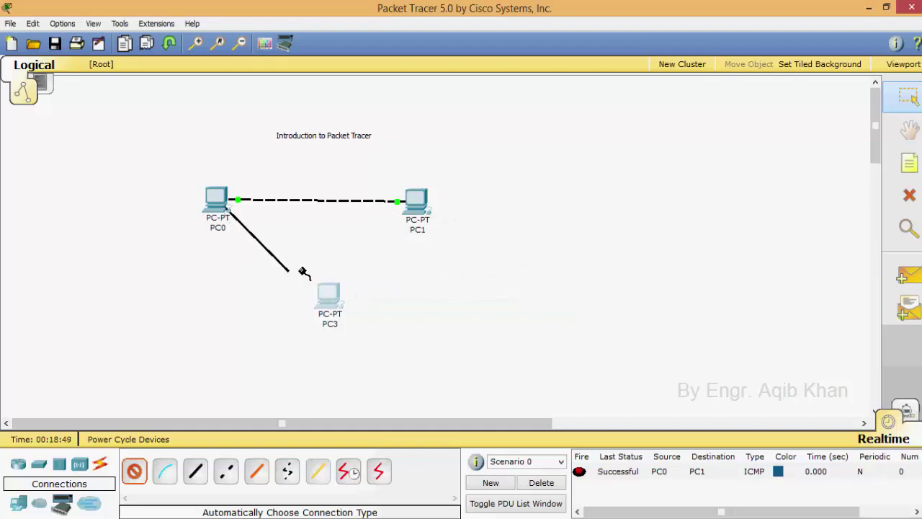
{"action": "left_click", "coordinate": [334, 296]}
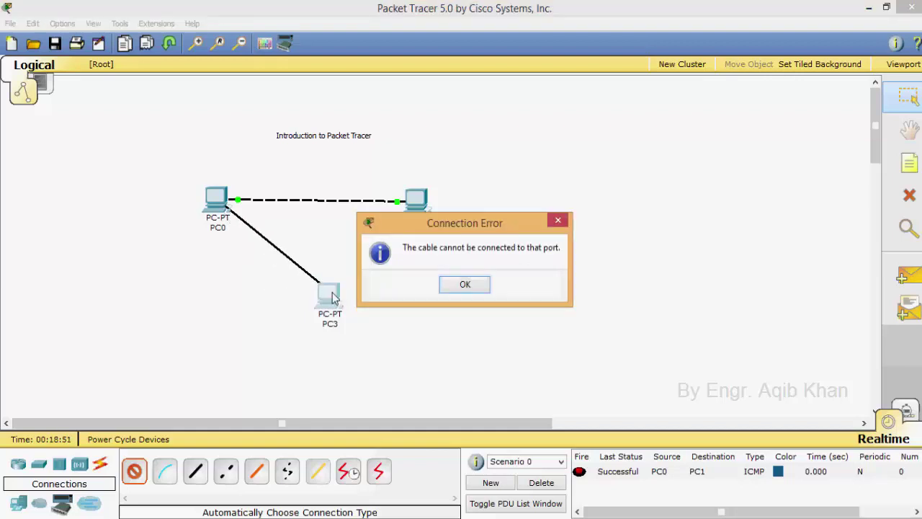
{"action": "left_click", "coordinate": [459, 294]}
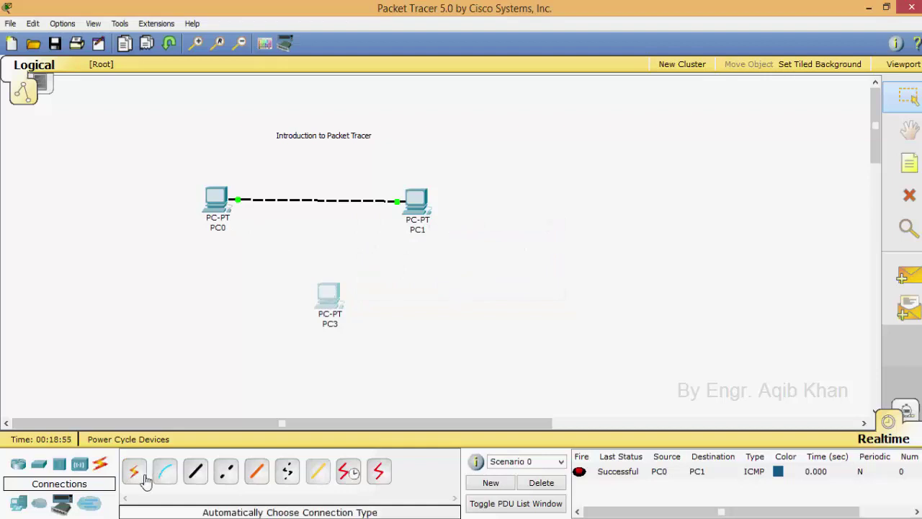
Try to connect PC3 to PC1 with an automatically chosen connection type
{"action": "left_click", "coordinate": [144, 477]}
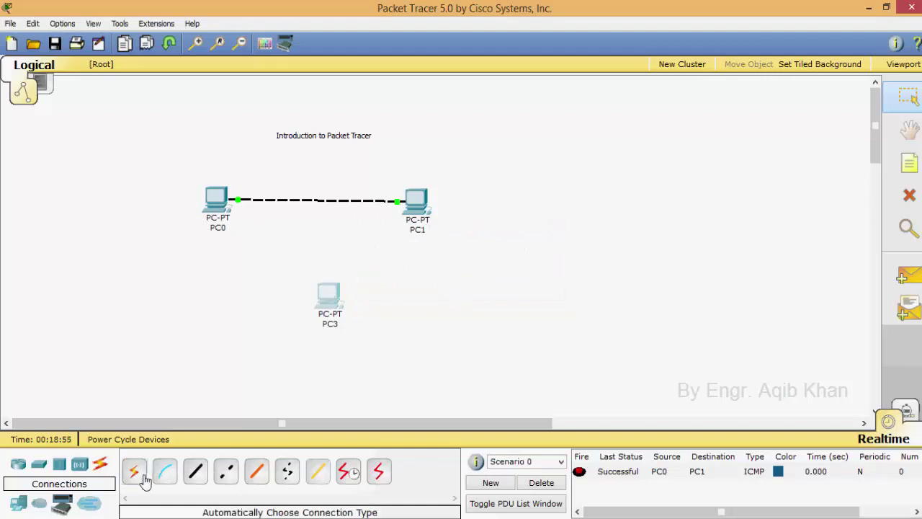
{"action": "left_click", "coordinate": [328, 294]}
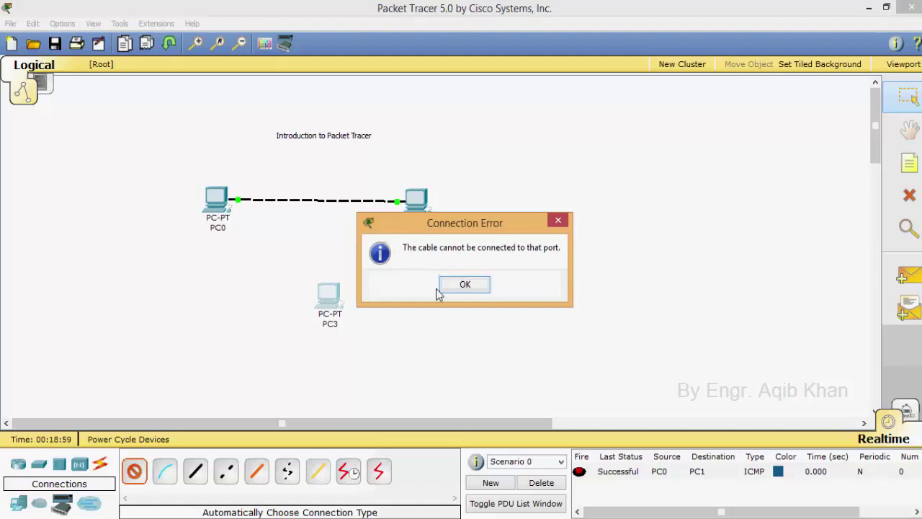
{"action": "left_click", "coordinate": [463, 286]}
{"action": "left_click", "coordinate": [327, 294]}
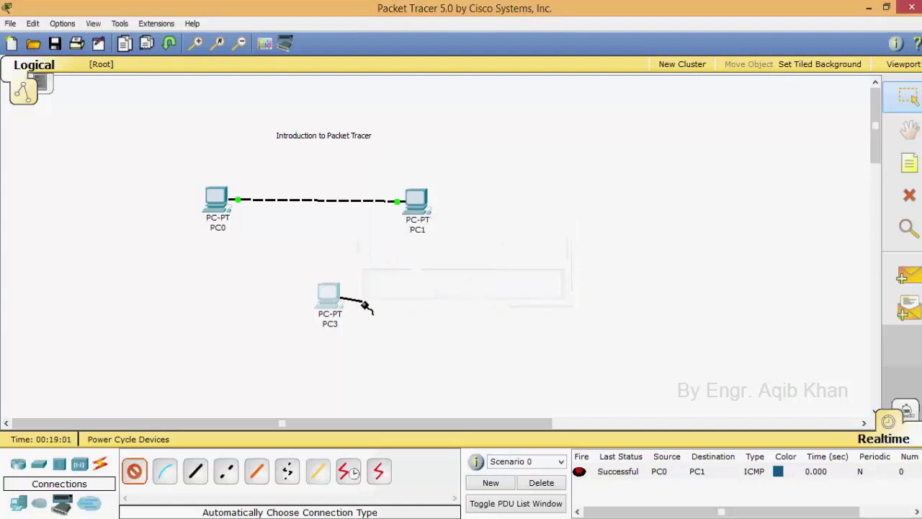
{"action": "key", "text": "Escape"}
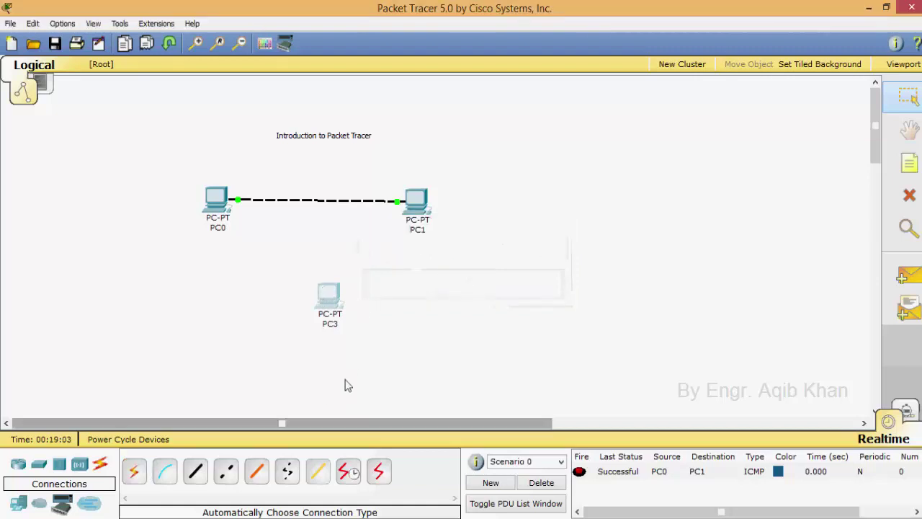
{"action": "left_click", "coordinate": [135, 474]}
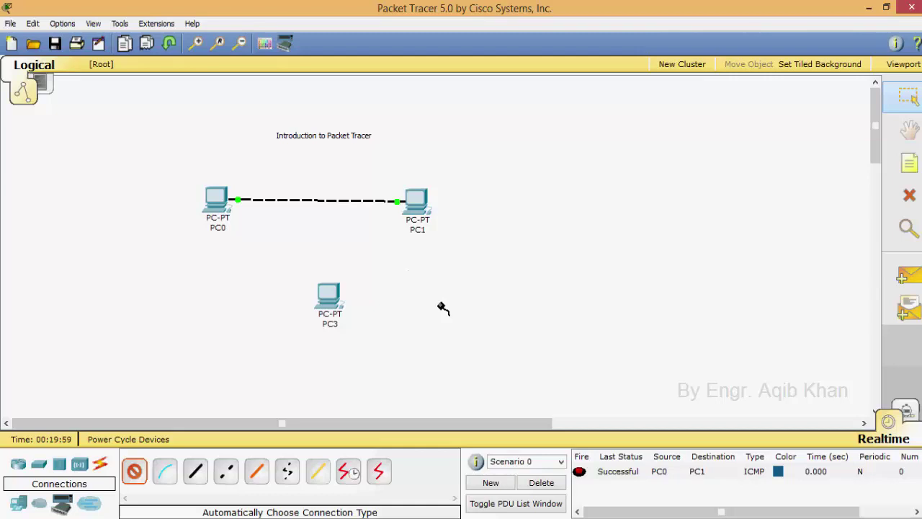
{"action": "left_click", "coordinate": [335, 306]}
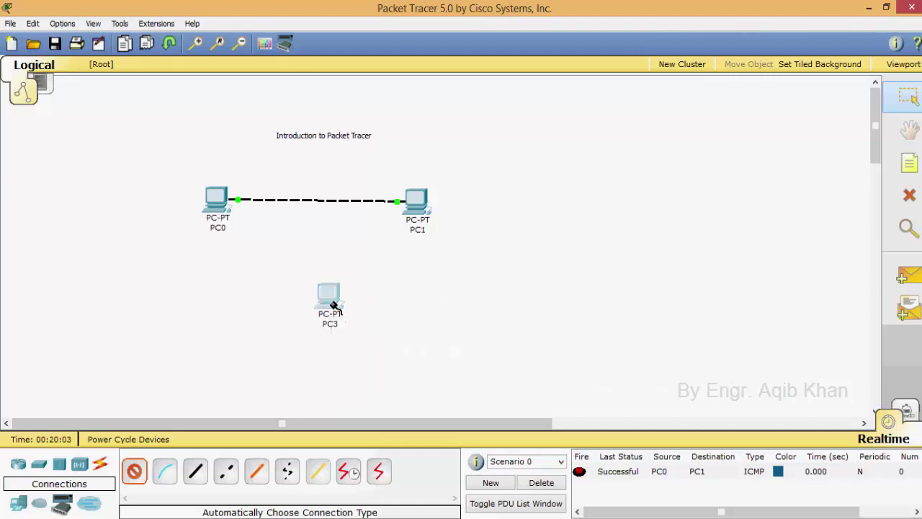
{"action": "left_click", "coordinate": [422, 203]}
{"action": "left_click", "coordinate": [465, 286]}
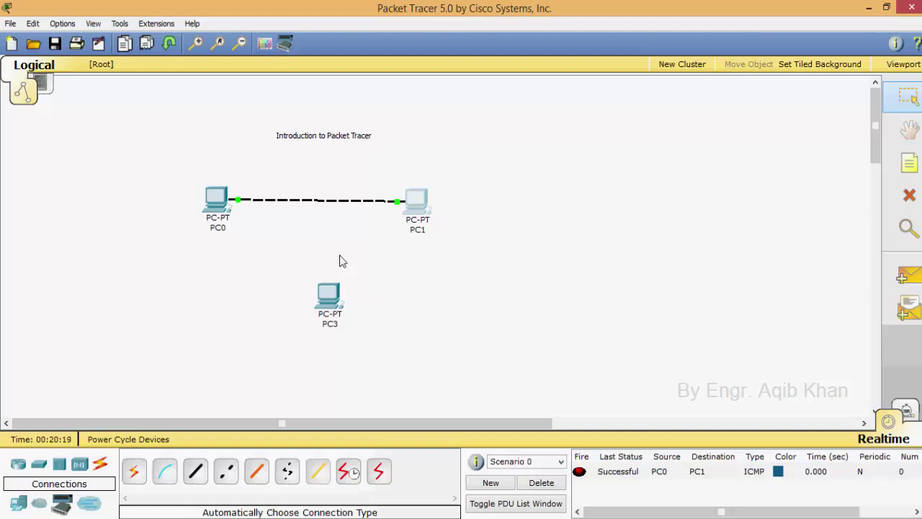
Delete the crossover cable that directly links PC0 and PC1
{"action": "left_click", "coordinate": [912, 196]}
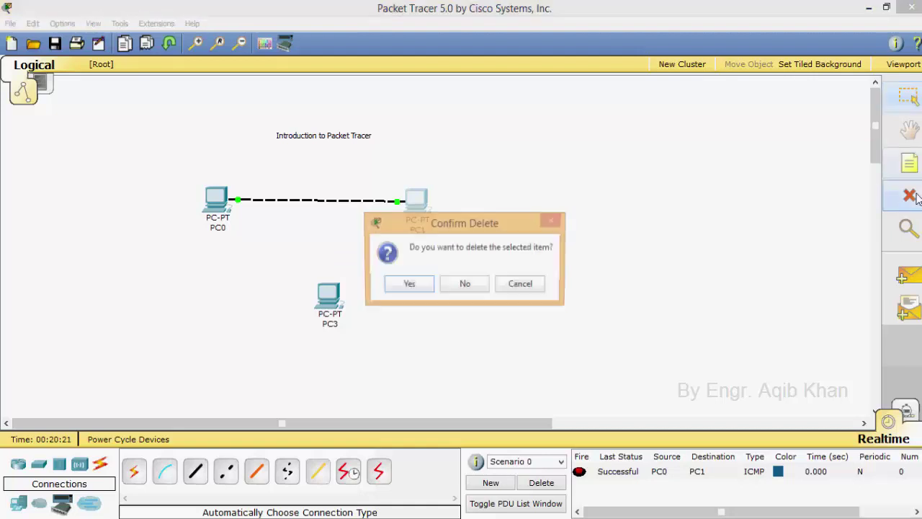
{"action": "left_click", "coordinate": [466, 286]}
{"action": "left_click", "coordinate": [319, 201]}
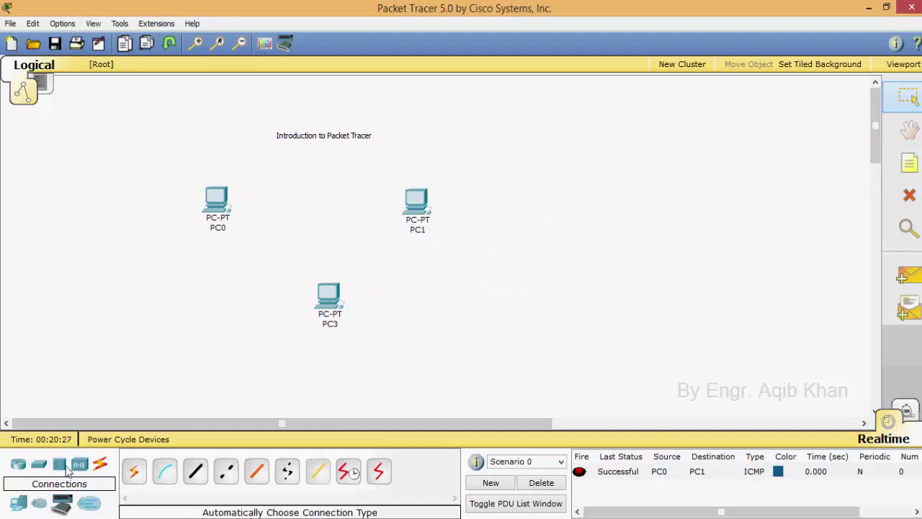
Place a generic Hub-PT midway between PC0 and PC1, above PC3
{"action": "left_click", "coordinate": [62, 466]}
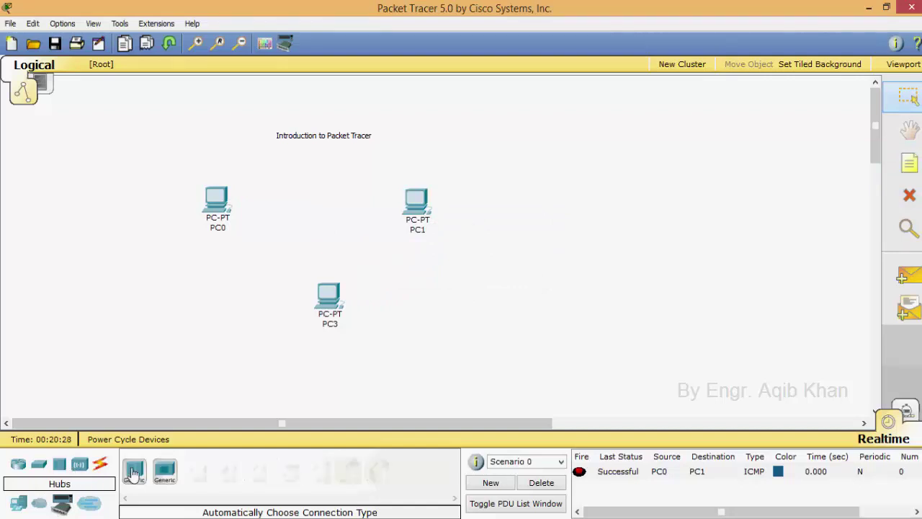
{"action": "left_click", "coordinate": [134, 469]}
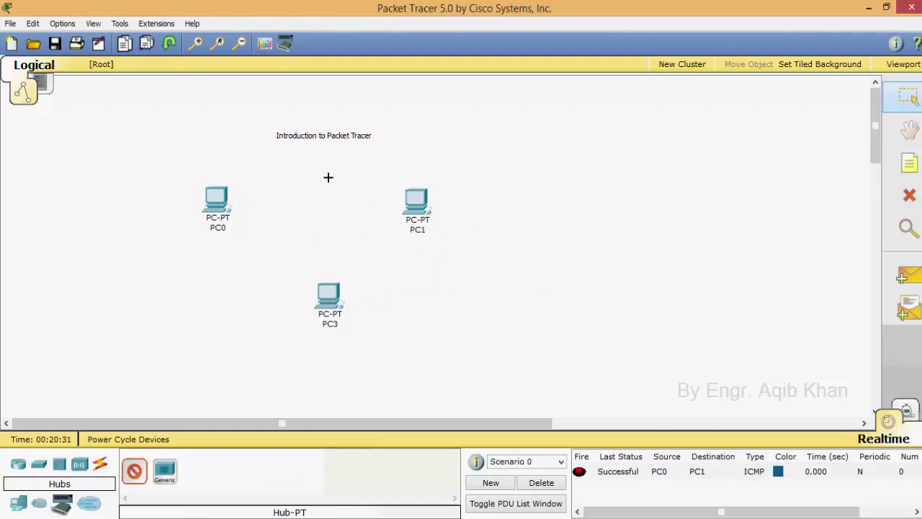
{"action": "left_click", "coordinate": [324, 202]}
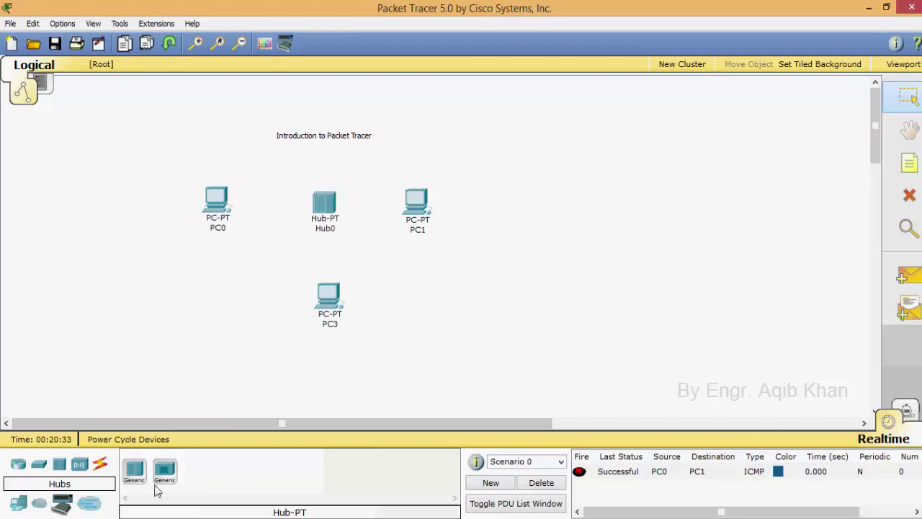
Connect PC0 and PC1 to Hub0 with automatically chosen cables
{"action": "left_click", "coordinate": [100, 464]}
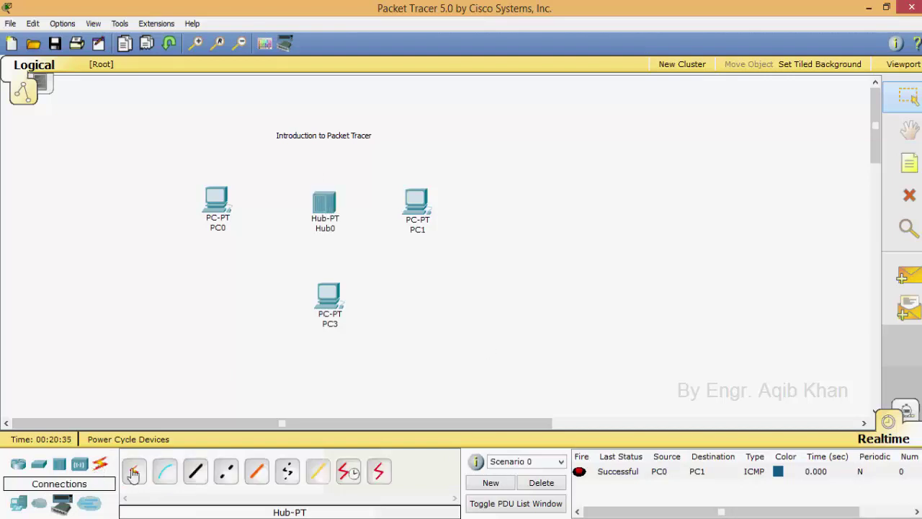
{"action": "left_click", "coordinate": [134, 473]}
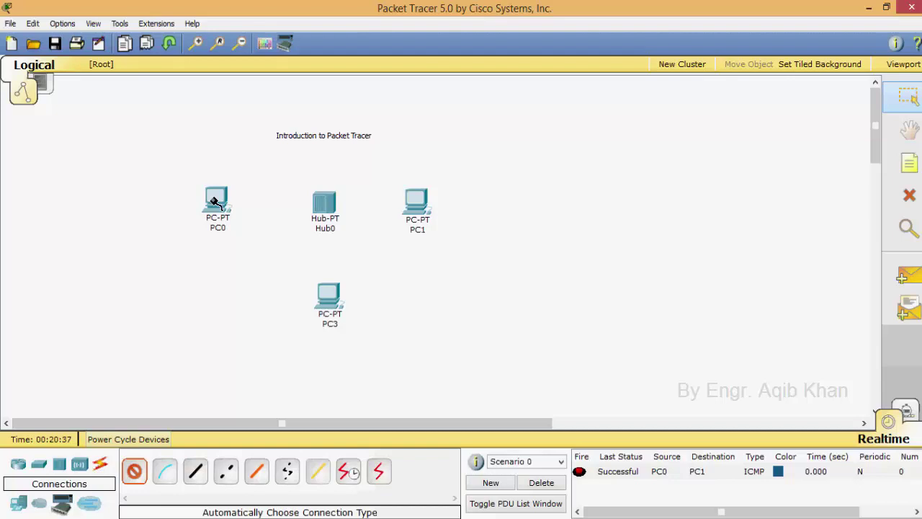
{"action": "left_click", "coordinate": [216, 200]}
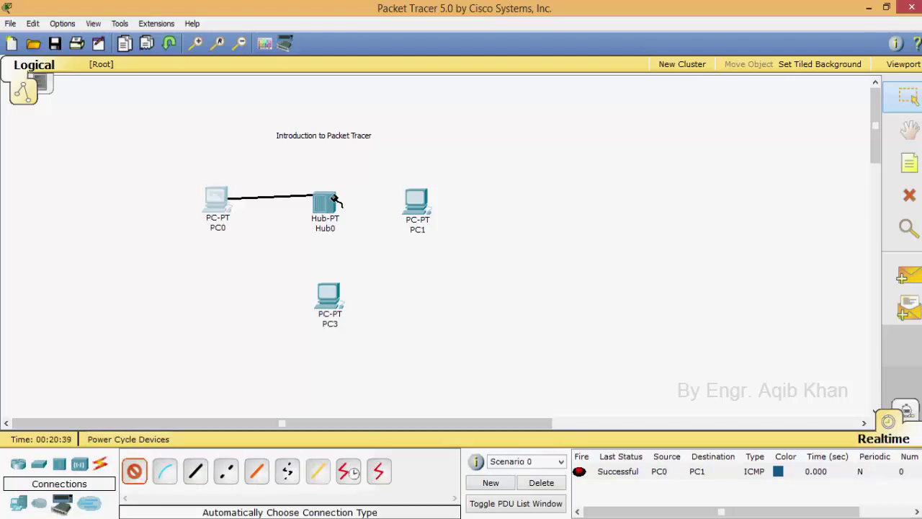
{"action": "left_click", "coordinate": [325, 204]}
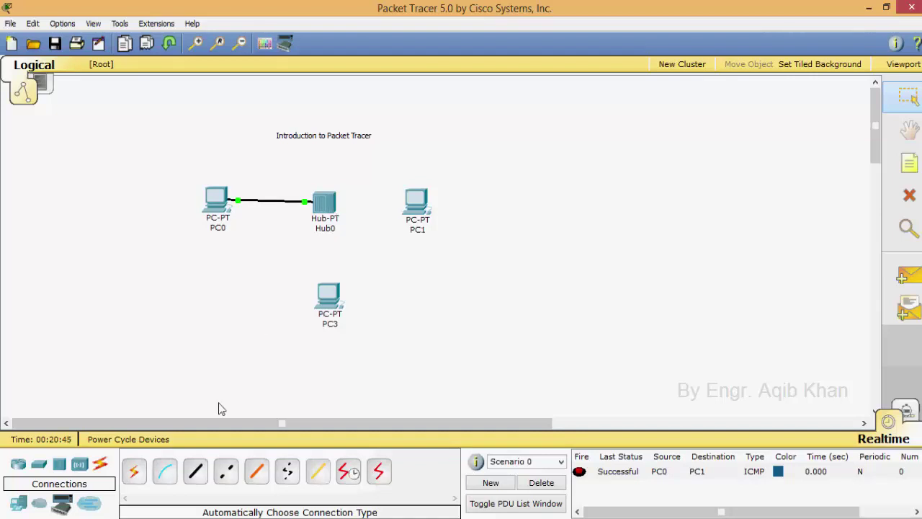
{"action": "left_click", "coordinate": [136, 479]}
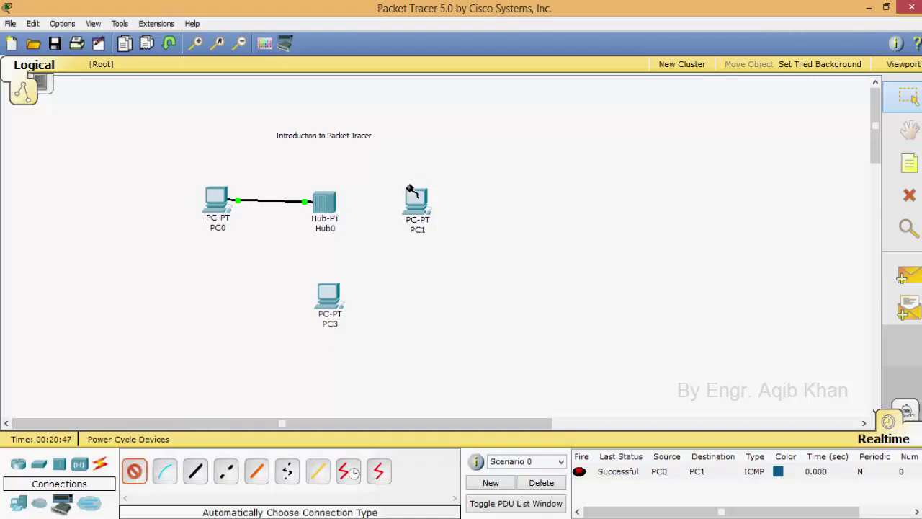
{"action": "left_click", "coordinate": [408, 208]}
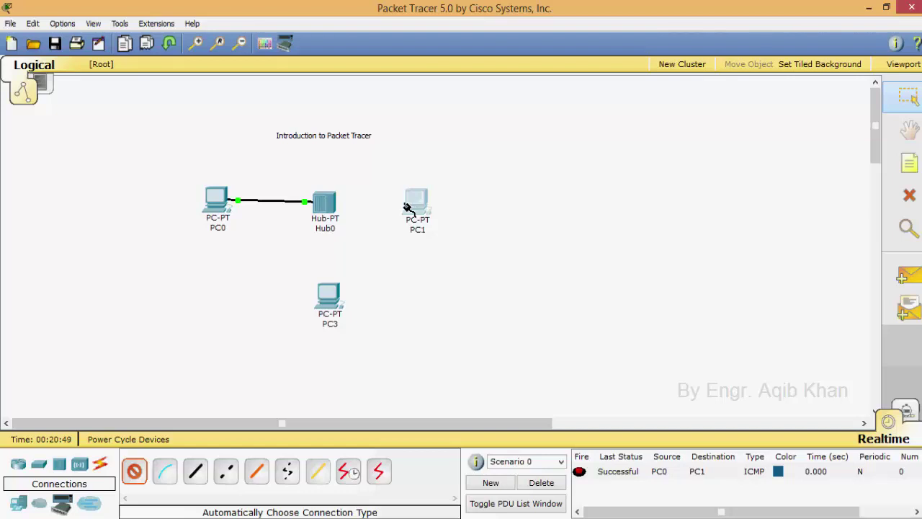
{"action": "left_click", "coordinate": [326, 207]}
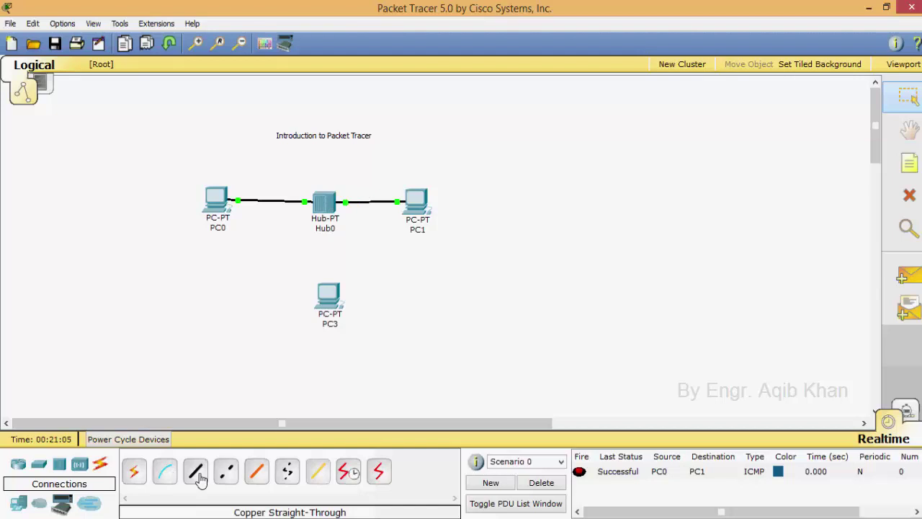
Connect PC3 to Hub0 with an automatically chosen cable
{"action": "left_click", "coordinate": [134, 471]}
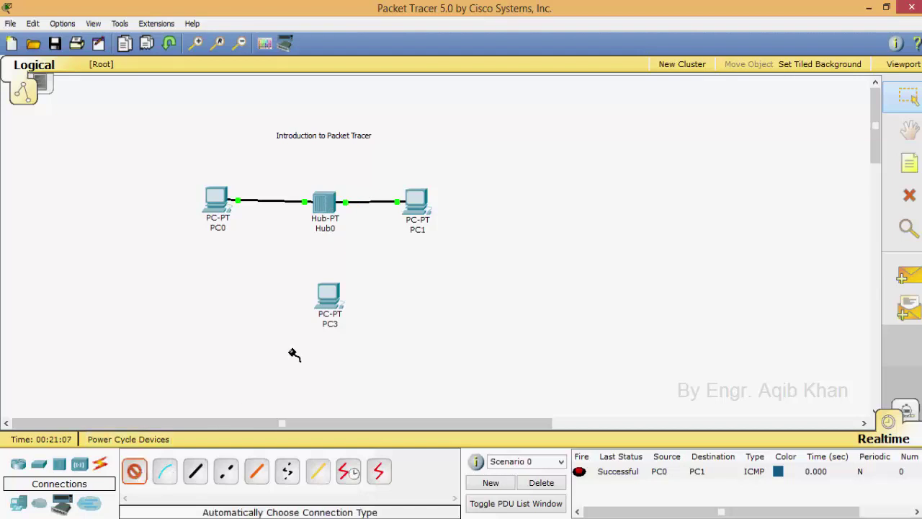
{"action": "left_click", "coordinate": [328, 294]}
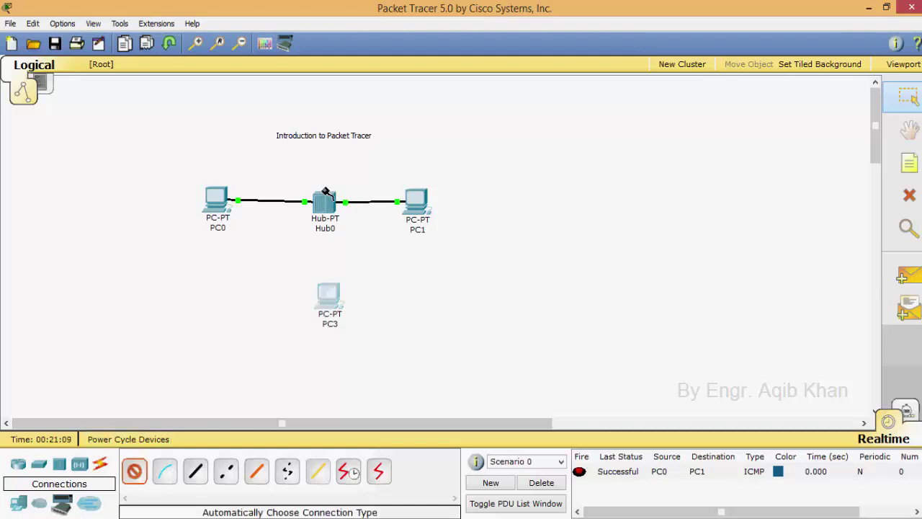
{"action": "left_click", "coordinate": [325, 192]}
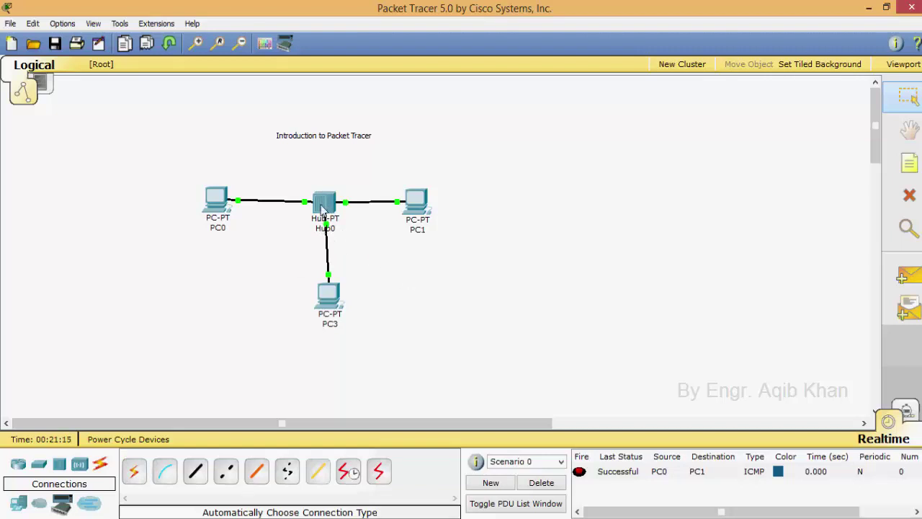
Send a simple PDU from PC0 to PC3 through the hub
{"action": "mouse_move", "coordinate": [322, 208]}
{"action": "left_click", "coordinate": [906, 274]}
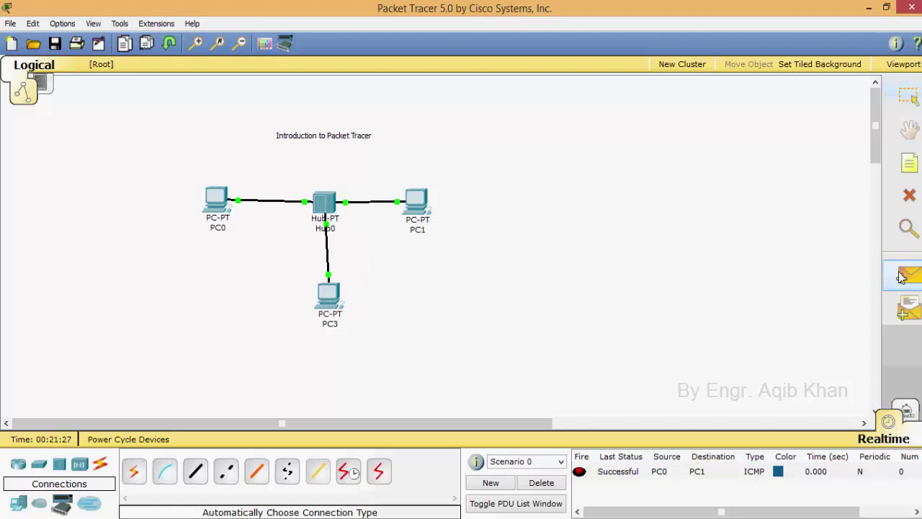
{"action": "left_click", "coordinate": [218, 203]}
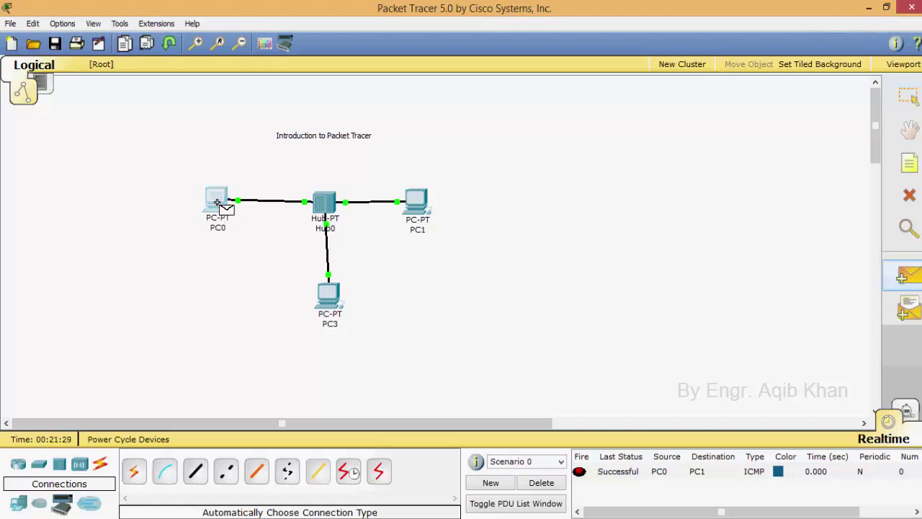
{"action": "left_click", "coordinate": [331, 298]}
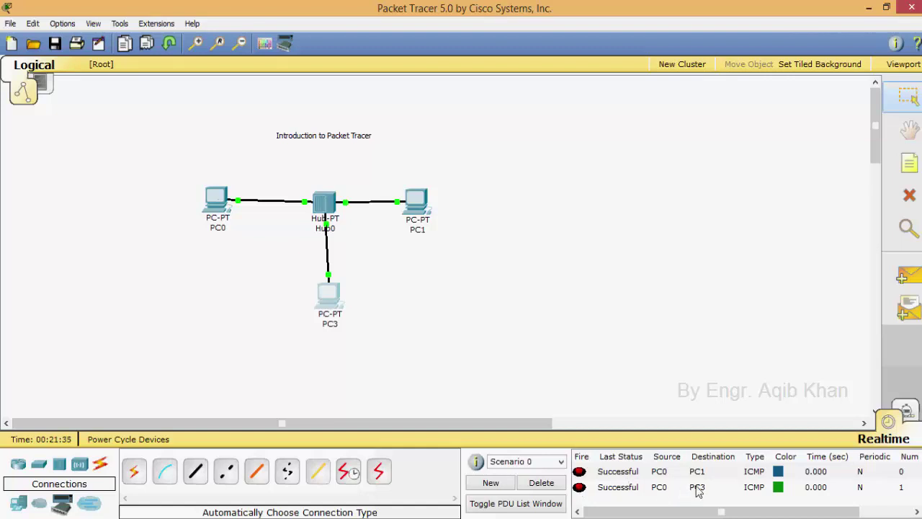
Clear the scenario's PDUs and send a simple PDU from PC3 to PC1
{"action": "left_click", "coordinate": [541, 483]}
{"action": "left_click", "coordinate": [908, 276]}
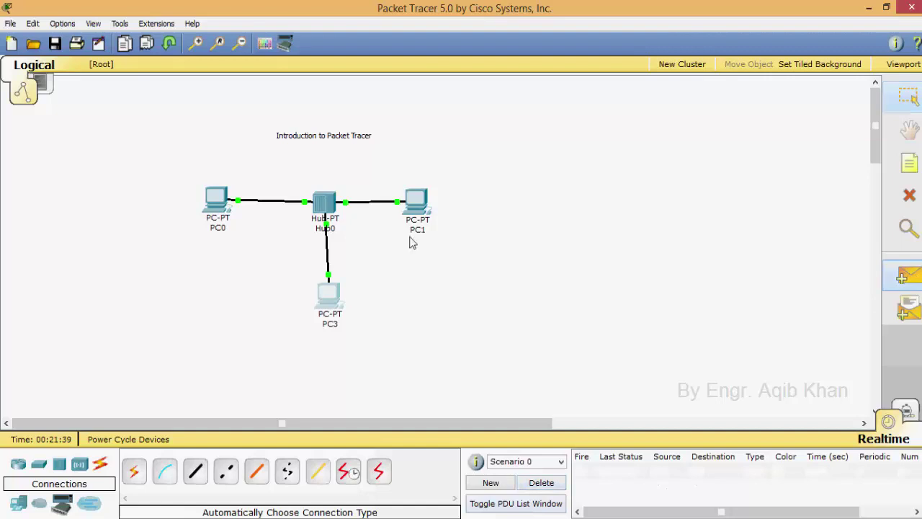
{"action": "left_click", "coordinate": [329, 294]}
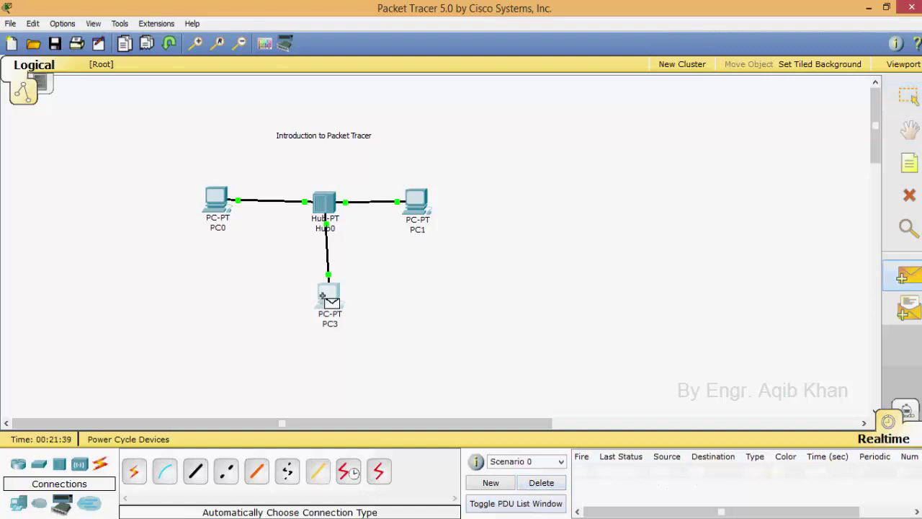
{"action": "left_click", "coordinate": [408, 199]}
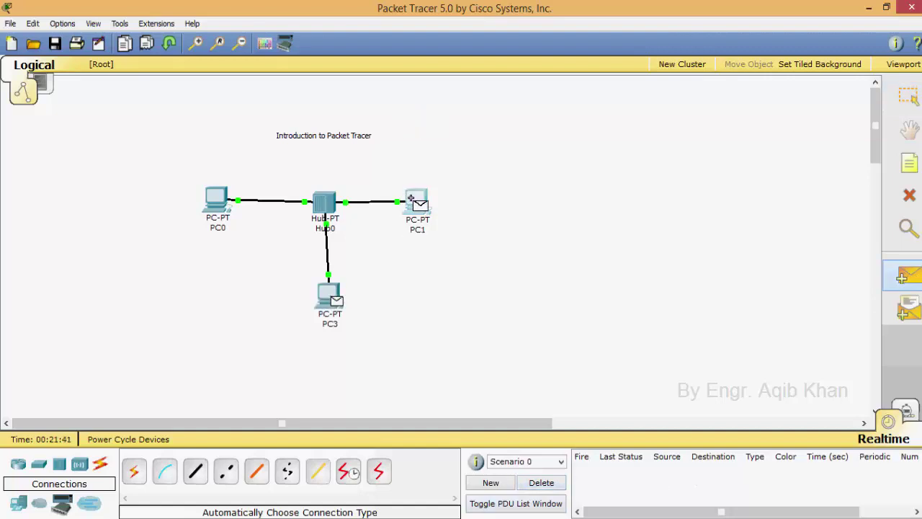
Delete the PC3-to-PC1 test from the scenario and send a simple PDU from PC0 to PC3
{"action": "left_click", "coordinate": [548, 484]}
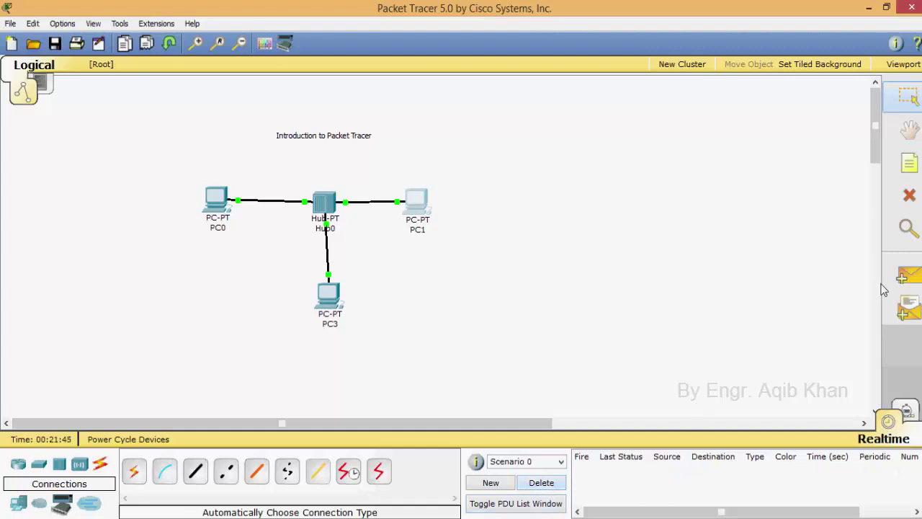
{"action": "left_click", "coordinate": [909, 276]}
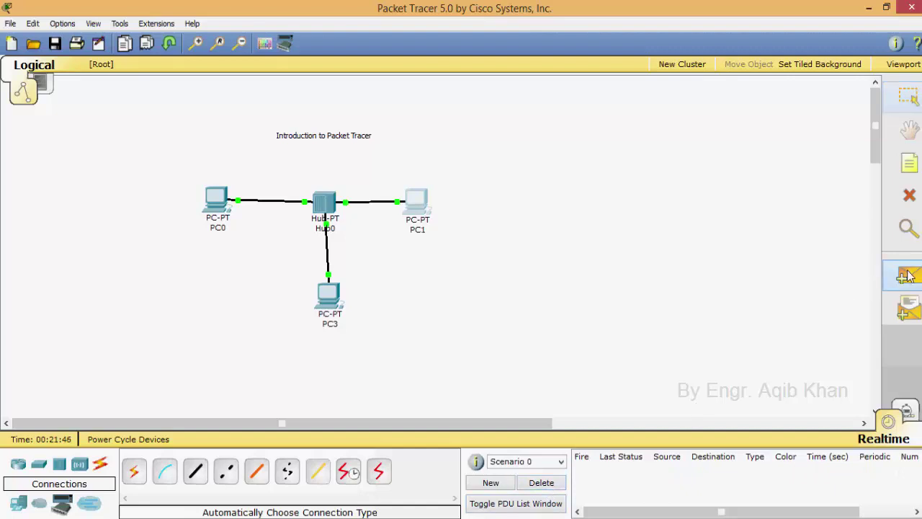
{"action": "left_click", "coordinate": [209, 199]}
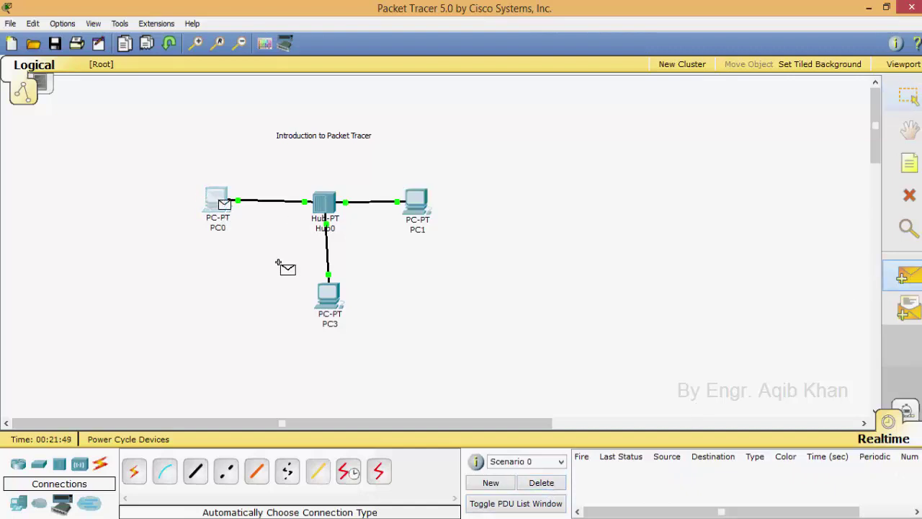
{"action": "left_click", "coordinate": [324, 296]}
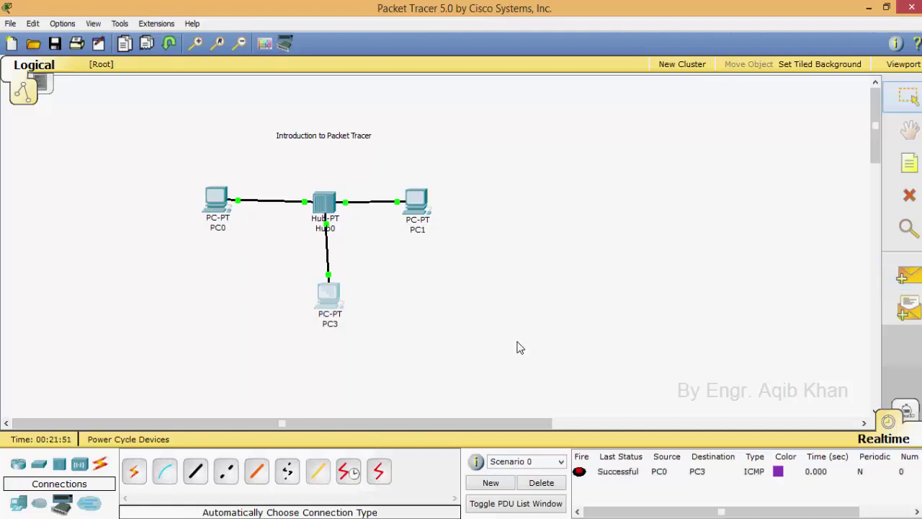
Watch the PC0-to-PC3 PDU with automatic capture in Simulation mode and return to Realtime mode
{"action": "left_click", "coordinate": [908, 411]}
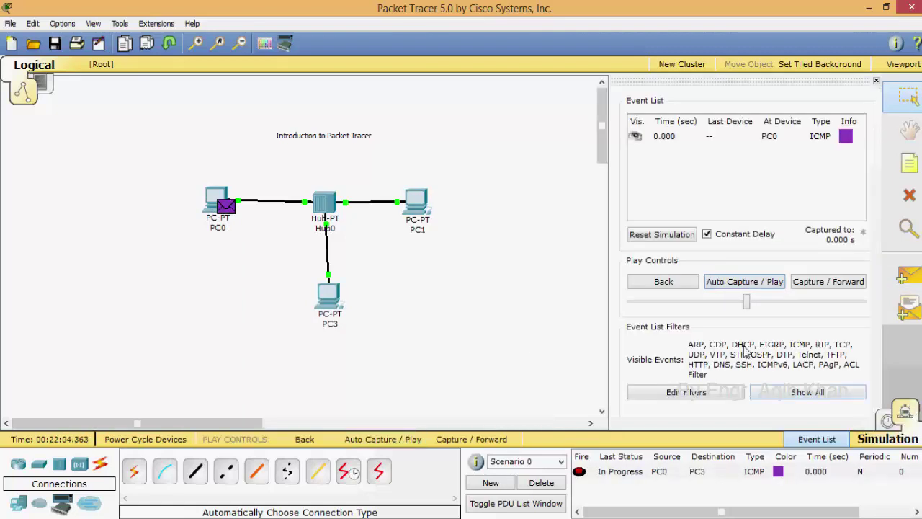
{"action": "left_click", "coordinate": [743, 282]}
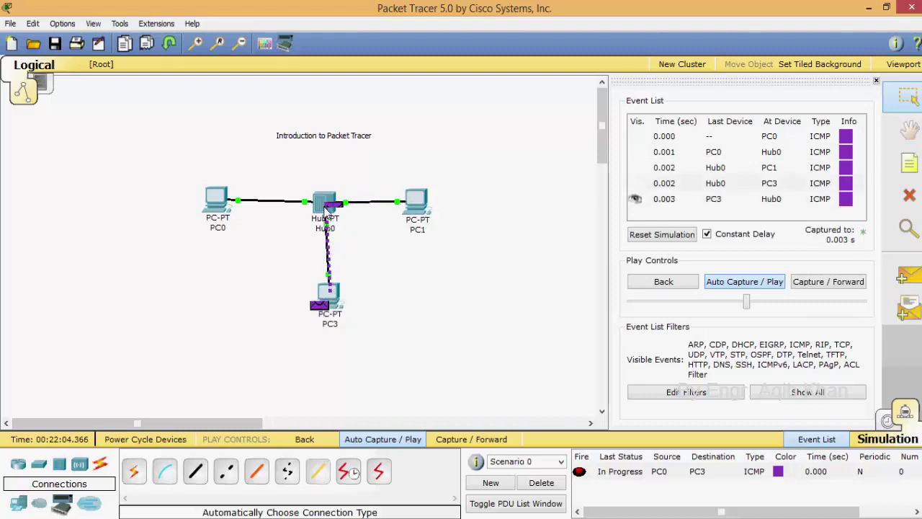
{"action": "mouse_move", "coordinate": [325, 208]}
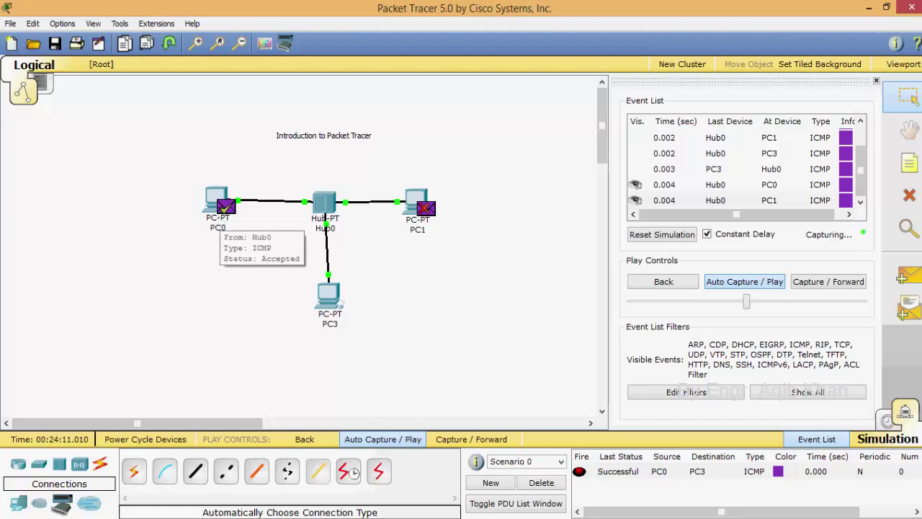
{"action": "left_click", "coordinate": [886, 424]}
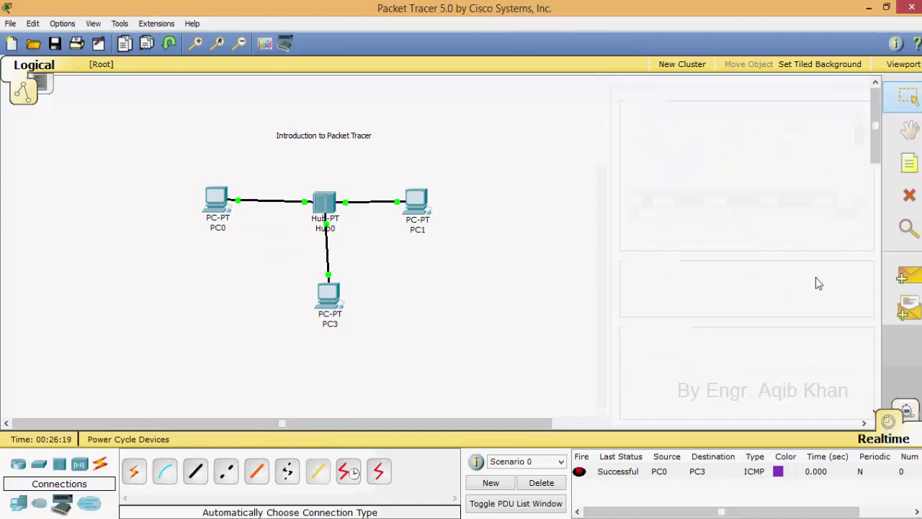
Add two more simple PDUs, one from PC0 to PC3 and one from PC0 to PC1
{"action": "left_click", "coordinate": [910, 276]}
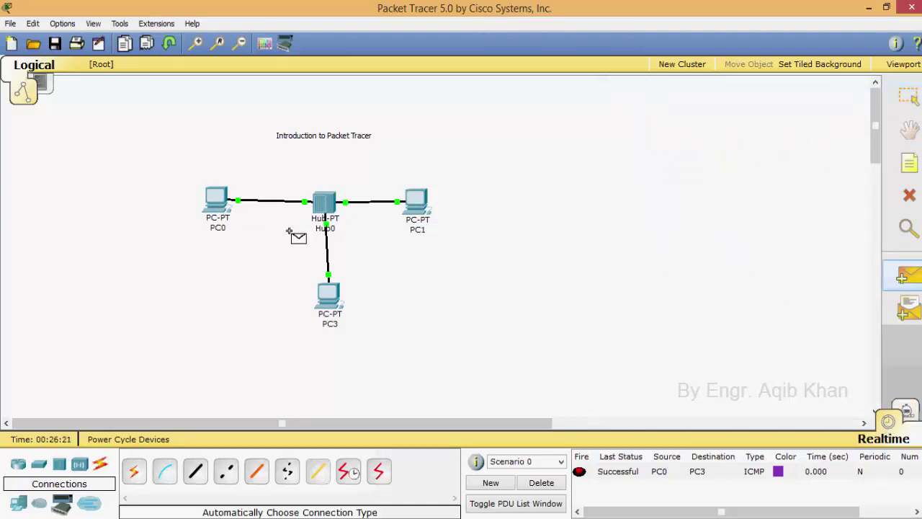
{"action": "left_click", "coordinate": [216, 202]}
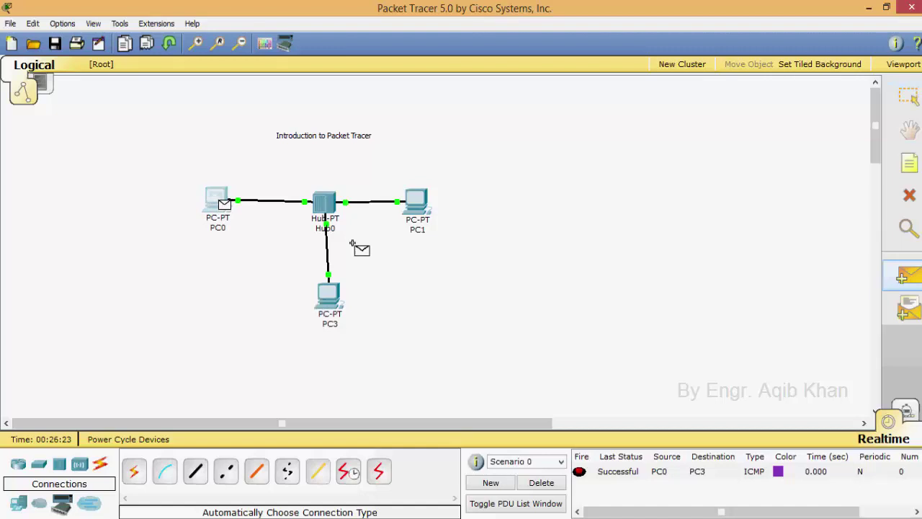
{"action": "left_click", "coordinate": [327, 309]}
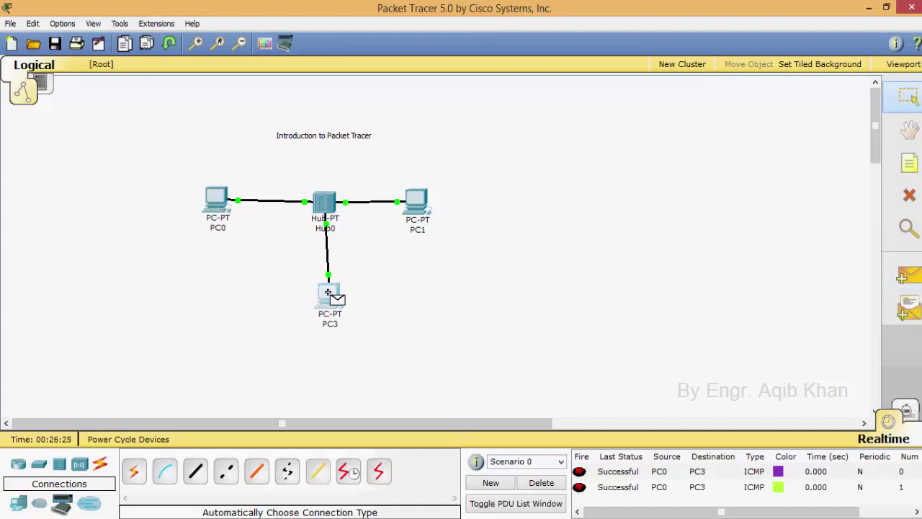
{"action": "left_click", "coordinate": [905, 279]}
{"action": "left_click", "coordinate": [218, 200]}
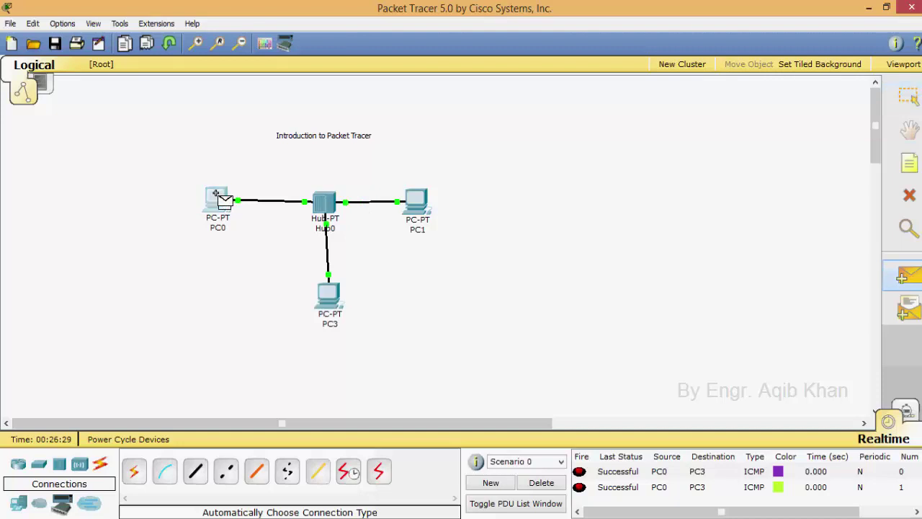
{"action": "left_click", "coordinate": [419, 199]}
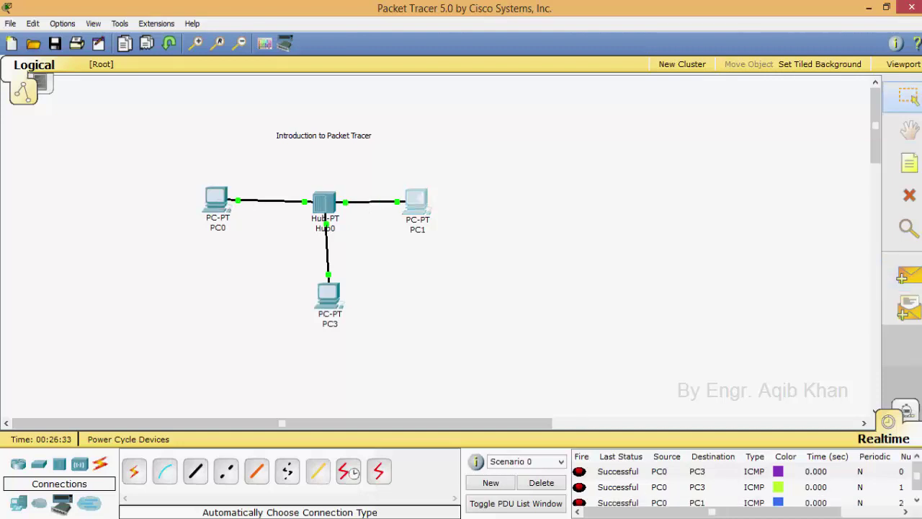
{"action": "left_click_drag", "start_coordinate": [919, 477], "coordinate": [918, 474]}
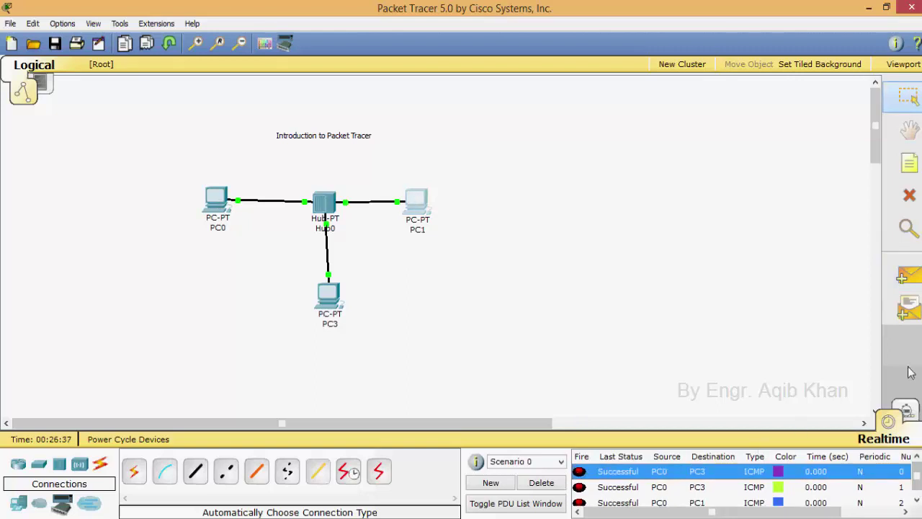
Play the three PDUs automatically in Simulation mode, and delete the scenario with all its PDUs back in Realtime mode
{"action": "left_click", "coordinate": [907, 409]}
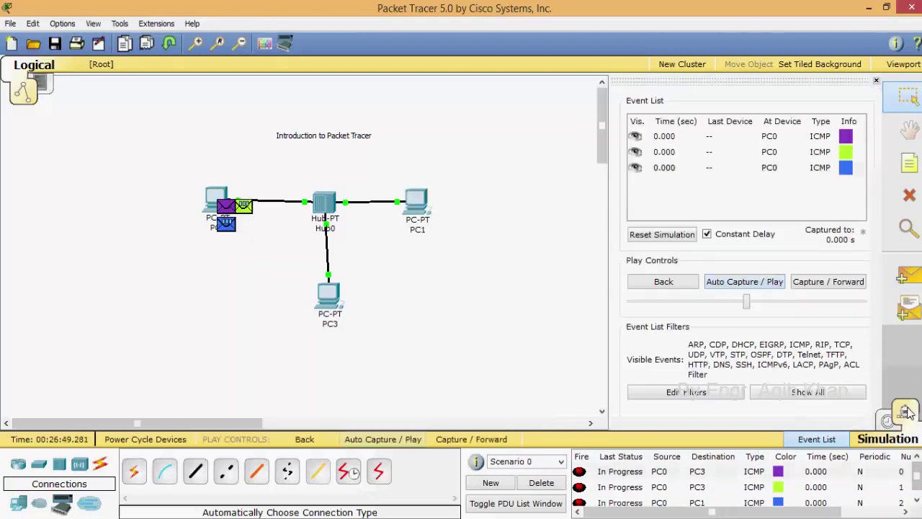
{"action": "left_click", "coordinate": [740, 281]}
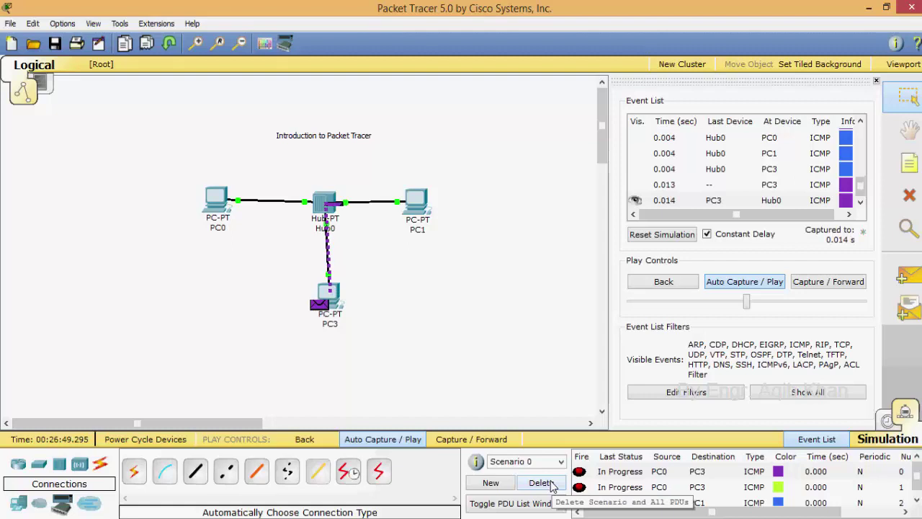
{"action": "left_click", "coordinate": [887, 420]}
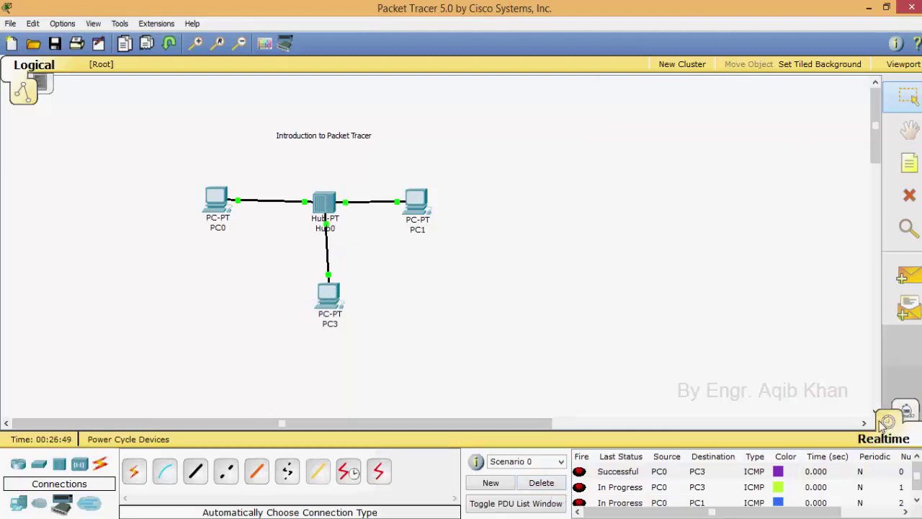
{"action": "left_click", "coordinate": [555, 490]}
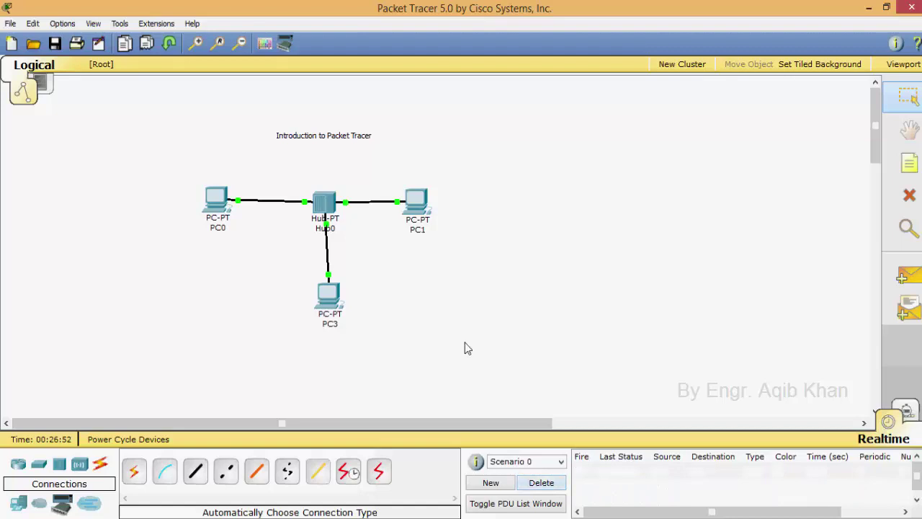
Add a second generic Hub-PT to the workspace and position it below PC1, slightly outward from it and level with PC3
{"action": "mouse_move", "coordinate": [324, 207]}
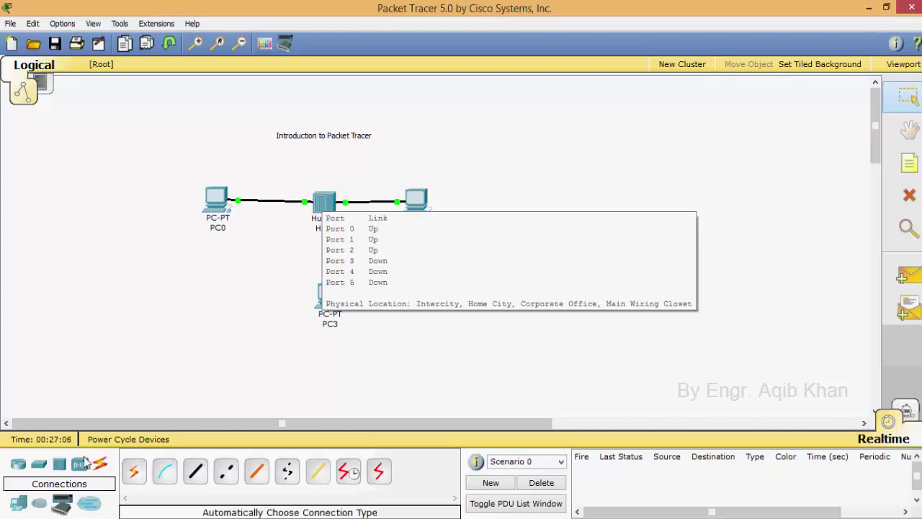
{"action": "left_click", "coordinate": [59, 465]}
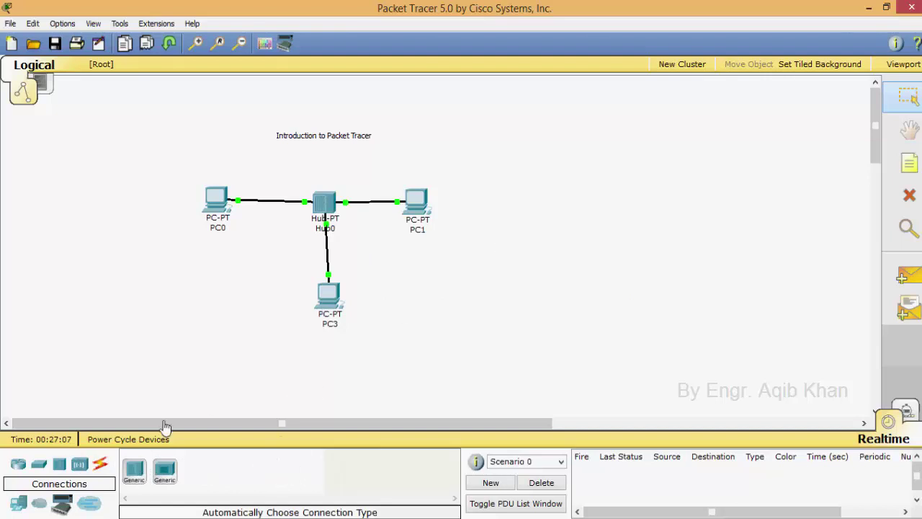
{"action": "left_click", "coordinate": [137, 473]}
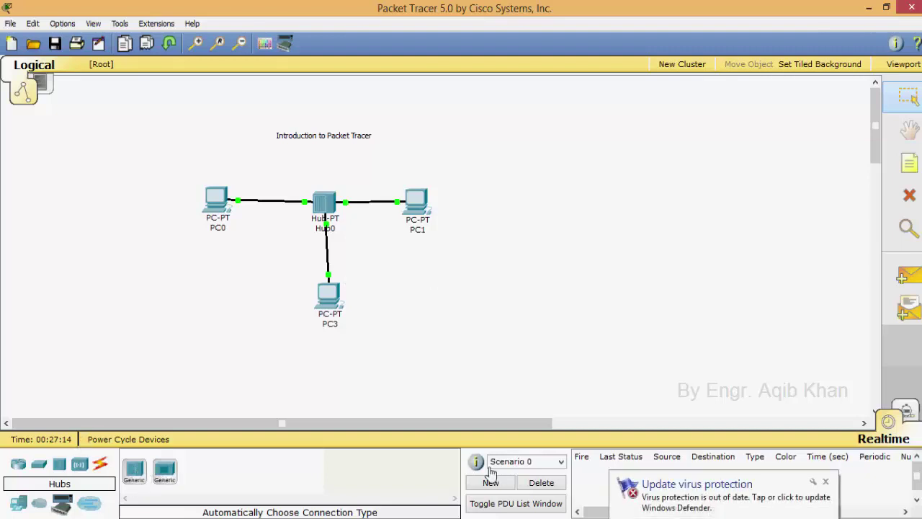
{"action": "left_click", "coordinate": [826, 482]}
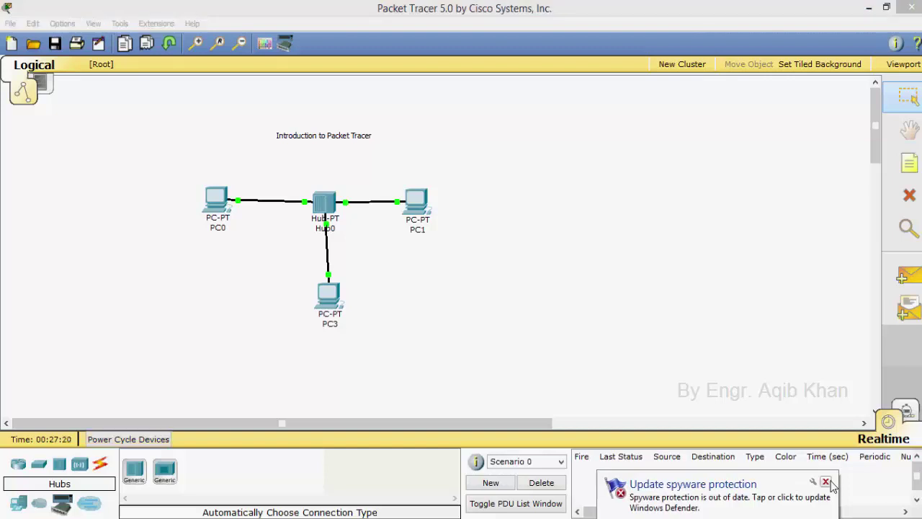
{"action": "left_click", "coordinate": [825, 482]}
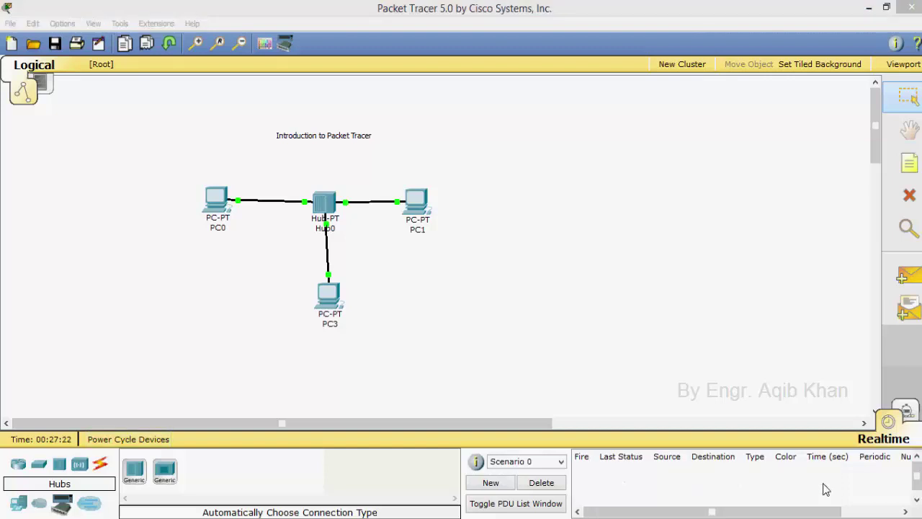
{"action": "left_click", "coordinate": [134, 472]}
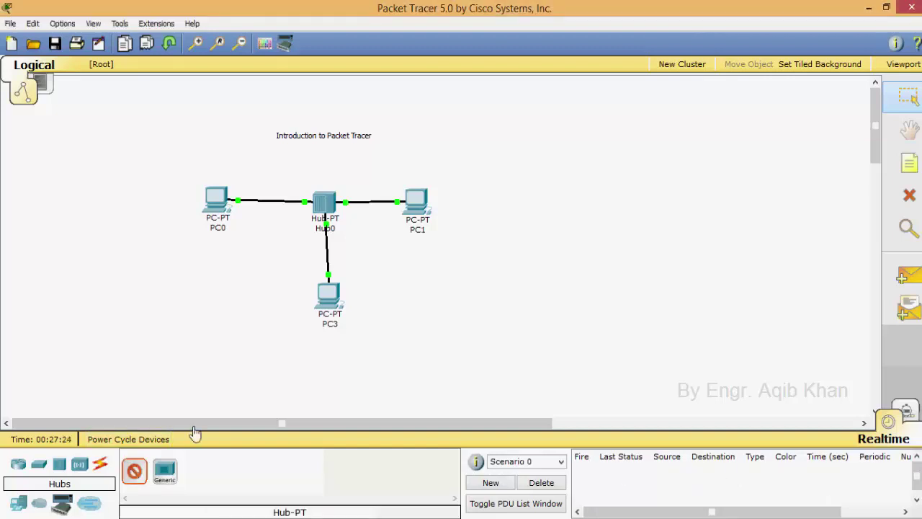
{"action": "left_click", "coordinate": [489, 219]}
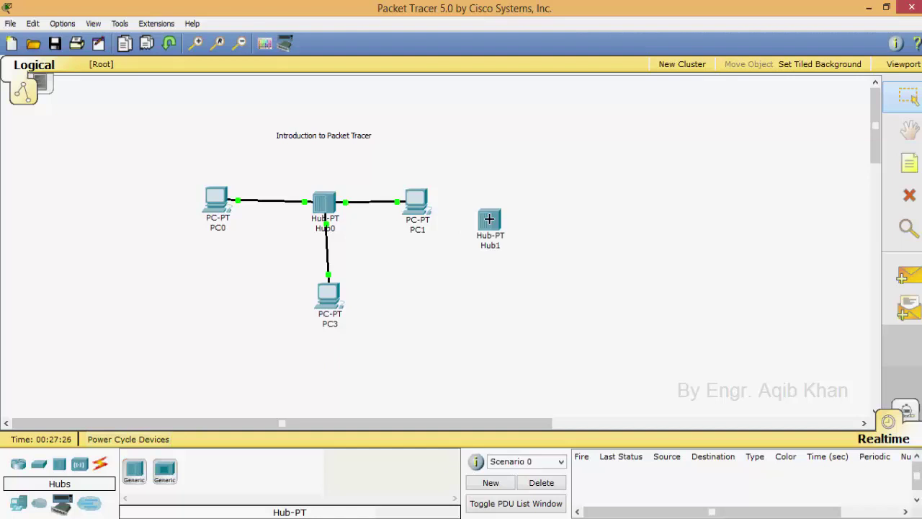
{"action": "left_click_drag", "start_coordinate": [489, 219], "coordinate": [461, 280]}
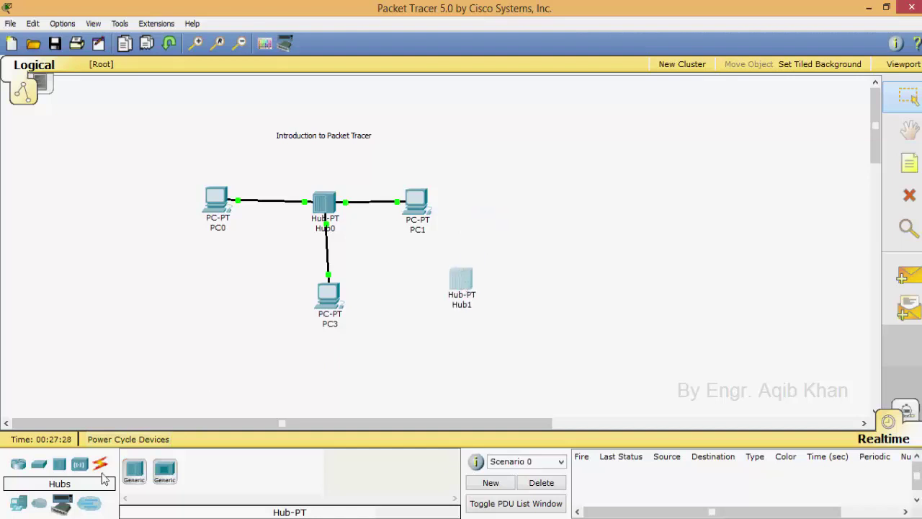
Connect Hub0 to Hub1 with an automatically chosen connection type
{"action": "left_click", "coordinate": [100, 465]}
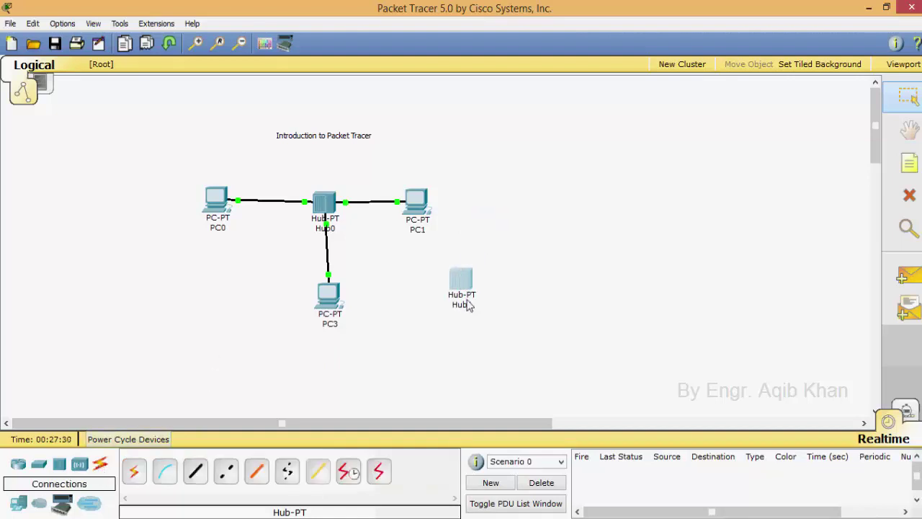
{"action": "left_click", "coordinate": [134, 472]}
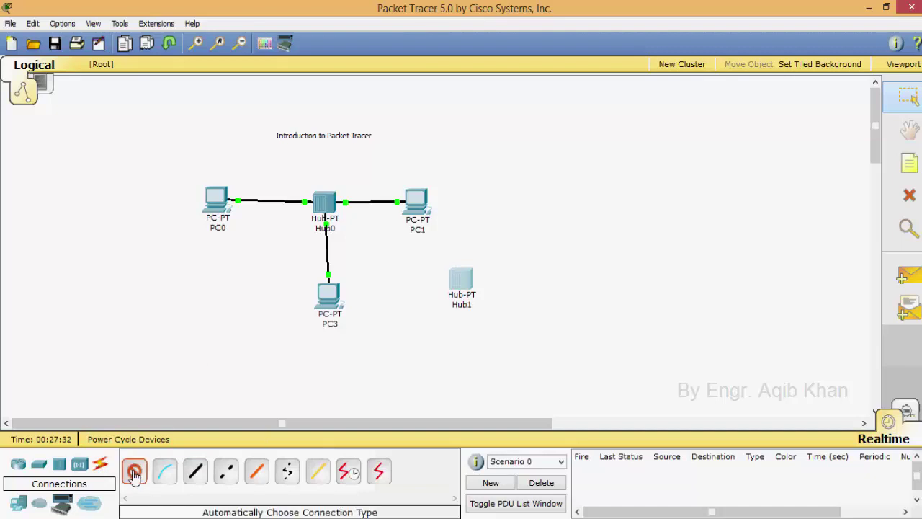
{"action": "left_click", "coordinate": [324, 200]}
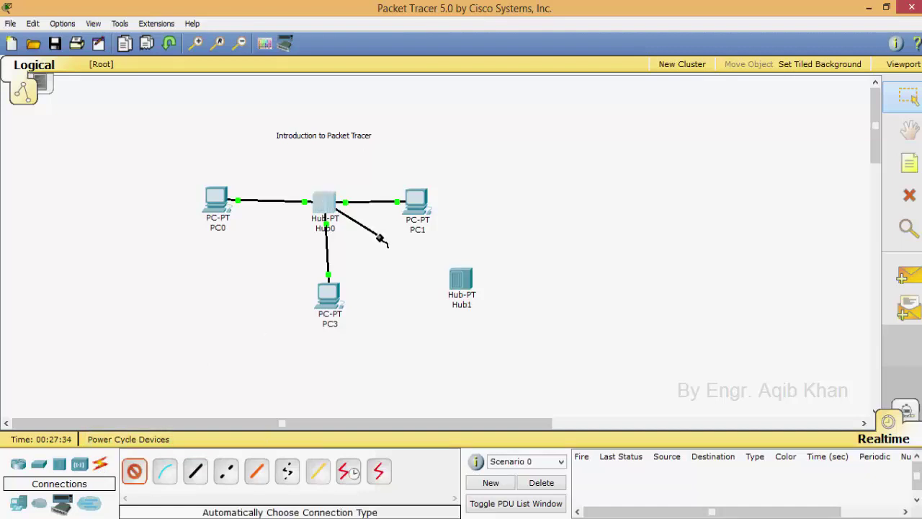
{"action": "left_click", "coordinate": [461, 277]}
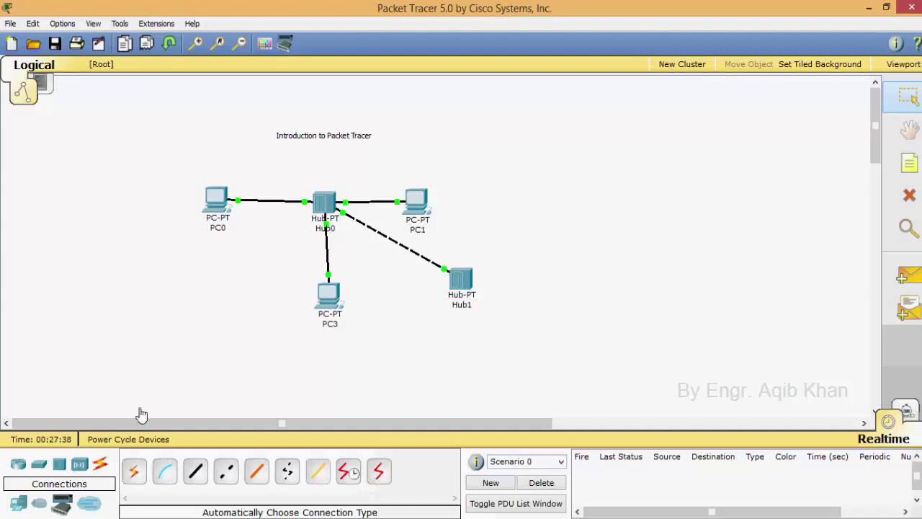
{"action": "left_click", "coordinate": [17, 464]}
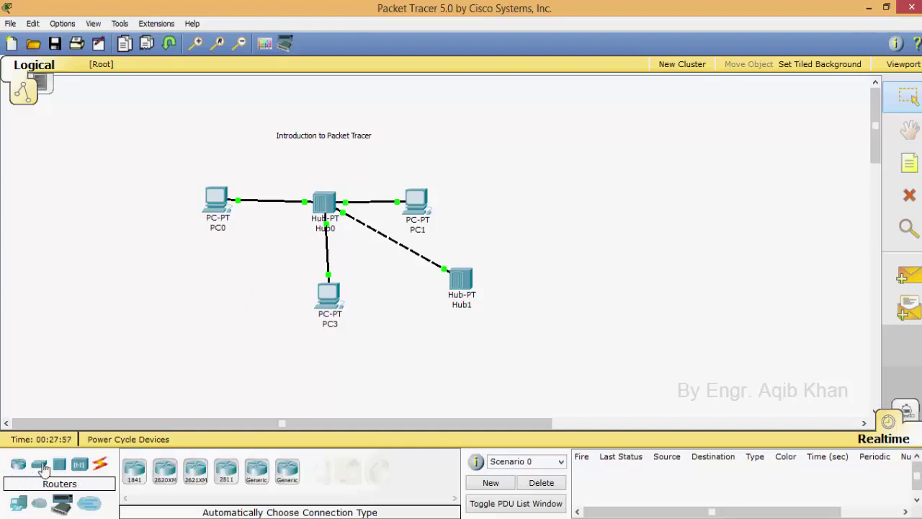
{"action": "left_click", "coordinate": [40, 467]}
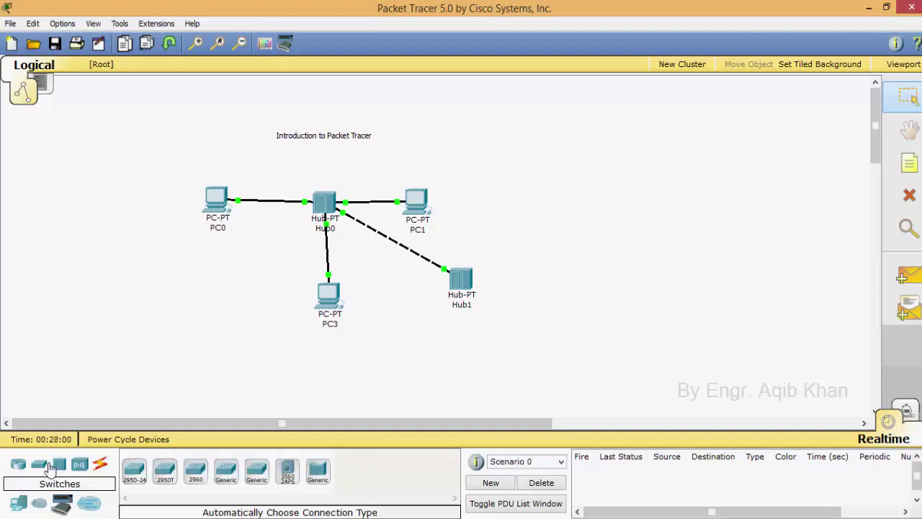
{"action": "left_click", "coordinate": [59, 467]}
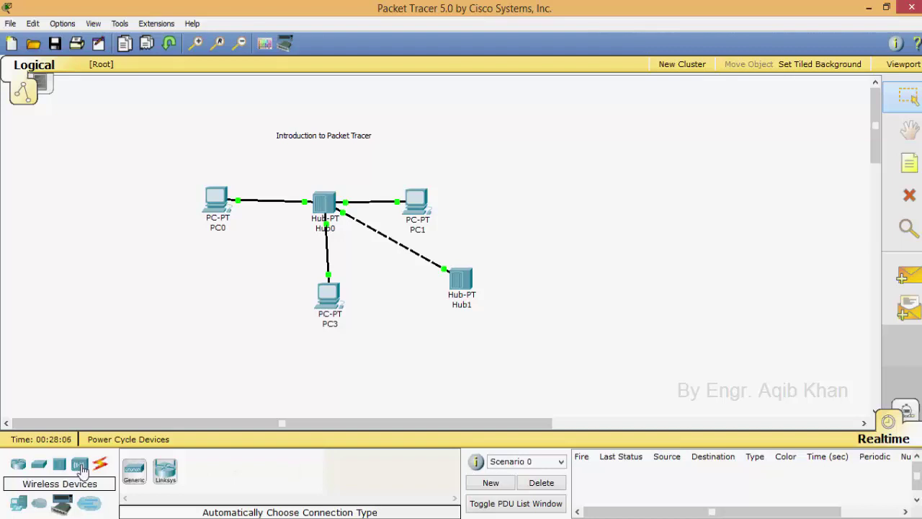
{"action": "left_click", "coordinate": [103, 467]}
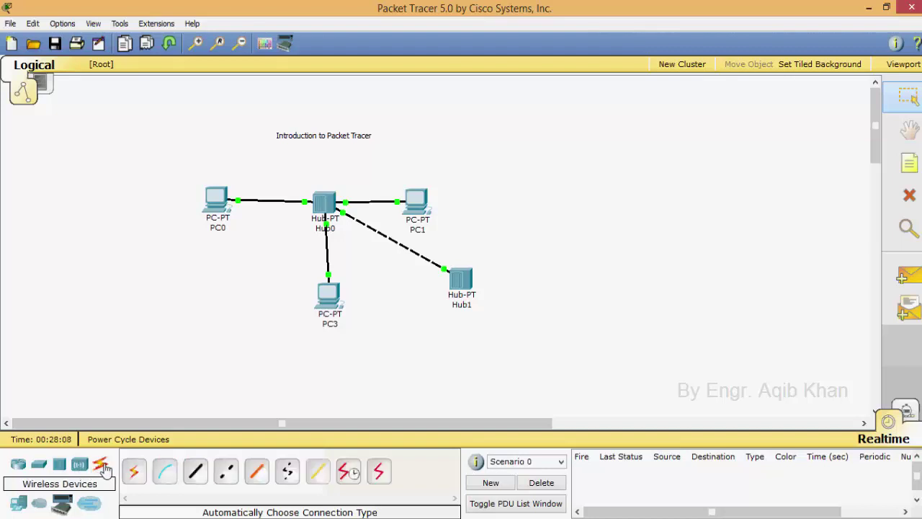
{"action": "left_click", "coordinate": [17, 506]}
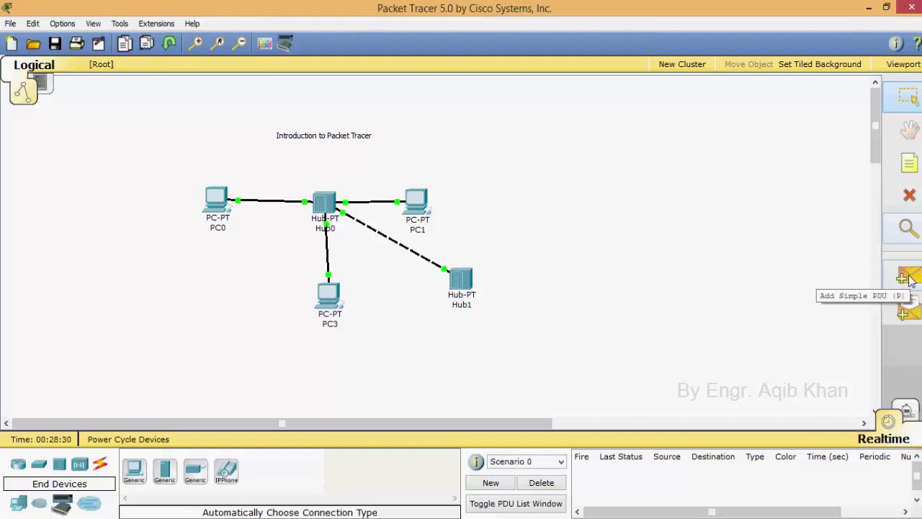
Ping 192.168.10.3 from PC0's Command Prompt and close the PC0 window
{"action": "mouse_move", "coordinate": [423, 212]}
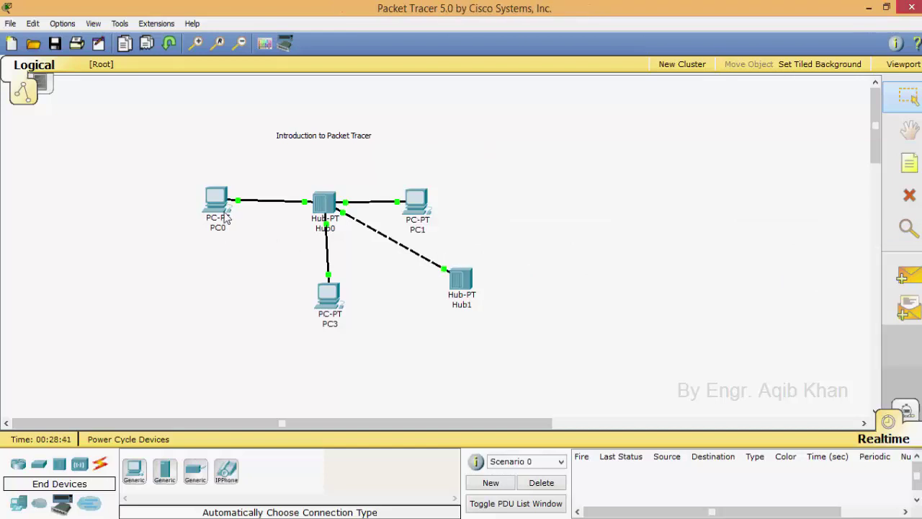
{"action": "mouse_move", "coordinate": [216, 202]}
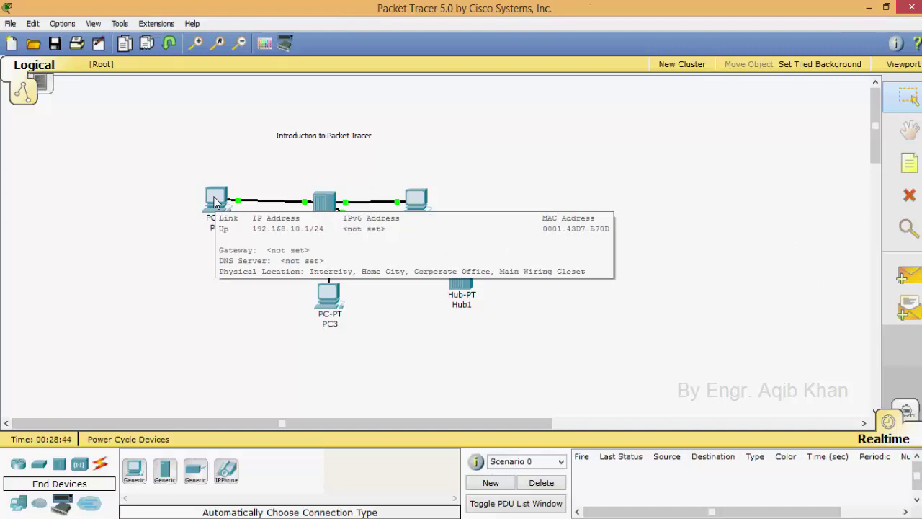
{"action": "left_click", "coordinate": [214, 202]}
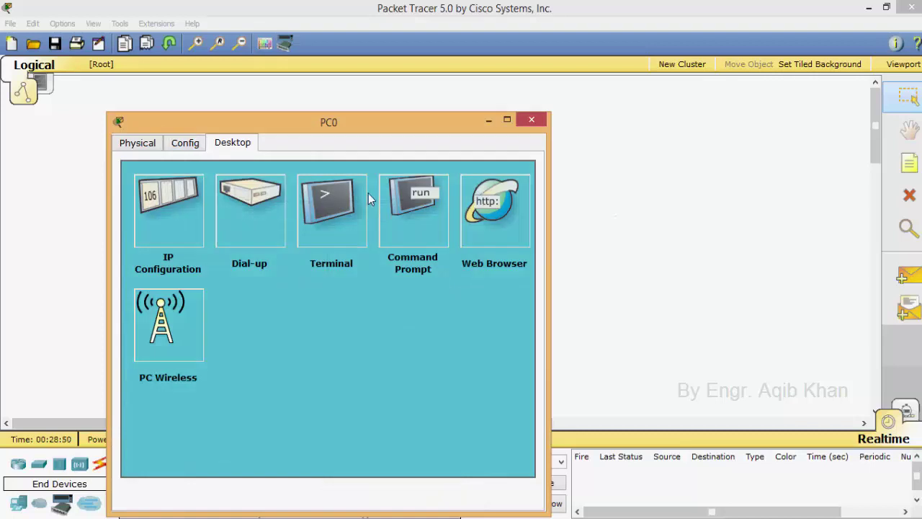
{"action": "left_click", "coordinate": [411, 207]}
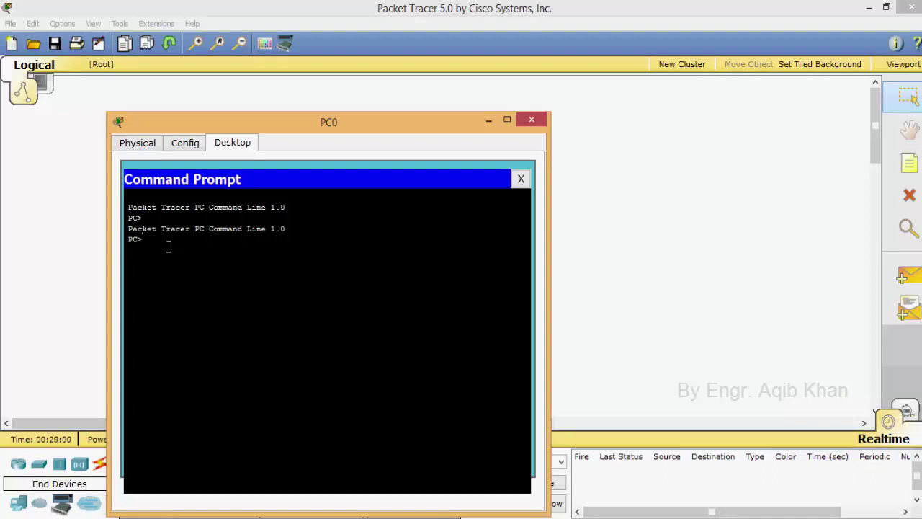
{"action": "type", "text": "ping 192.168.10.3"}
{"action": "key", "text": "Return"}
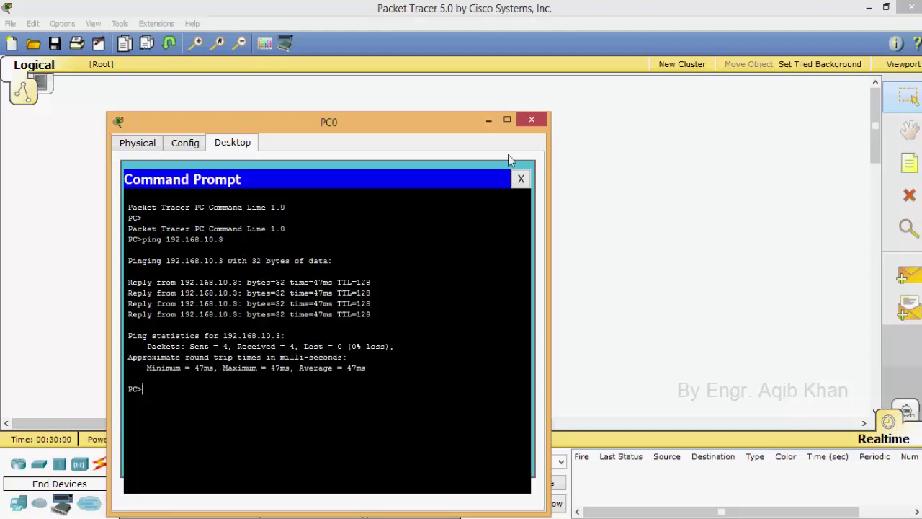
{"action": "left_click", "coordinate": [521, 179]}
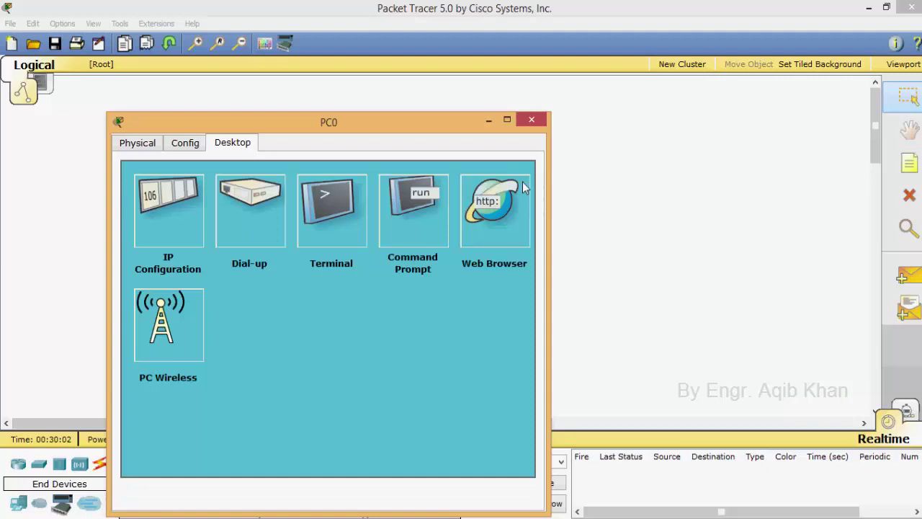
{"action": "left_click", "coordinate": [533, 119]}
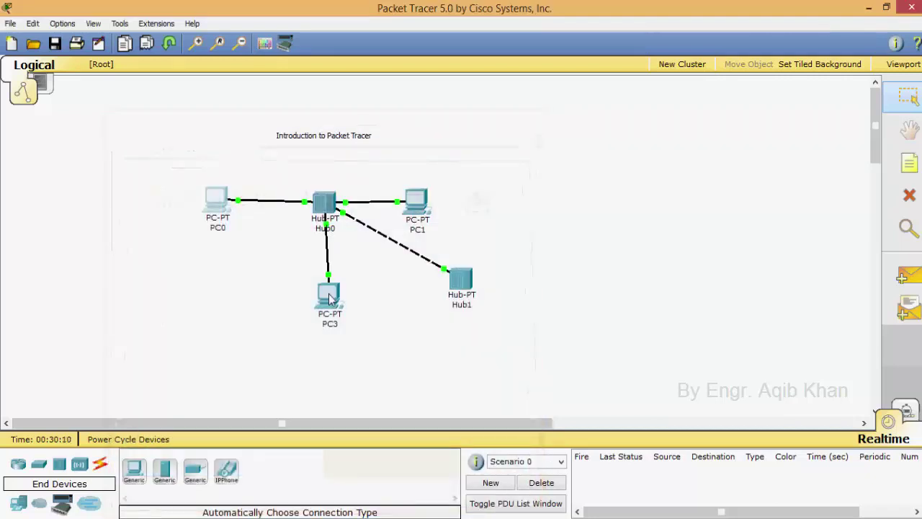
Tidy the PC layout: align PC3 directly below Hub0, PC1 directly above Hub1, and PC0 level with Hub0
{"action": "left_click_drag", "start_coordinate": [331, 294], "coordinate": [325, 295]}
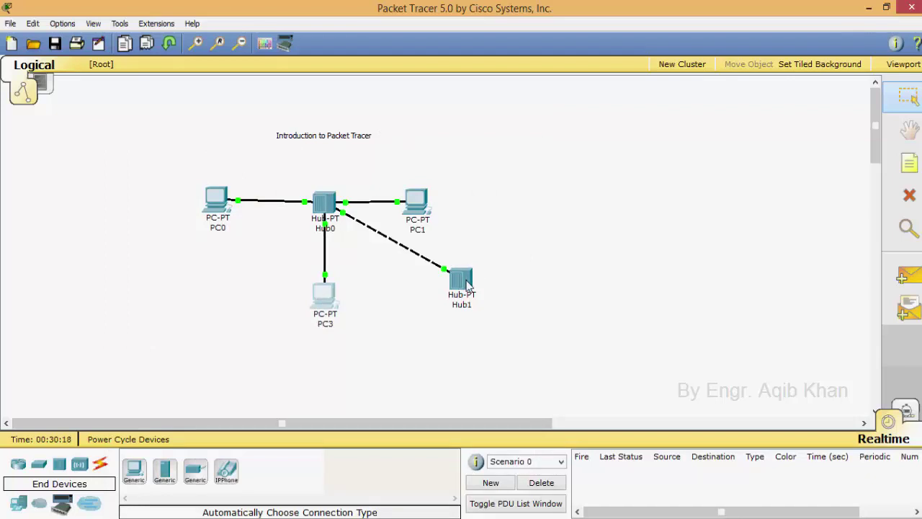
{"action": "mouse_move", "coordinate": [467, 285]}
{"action": "left_click_drag", "start_coordinate": [422, 204], "coordinate": [465, 205]}
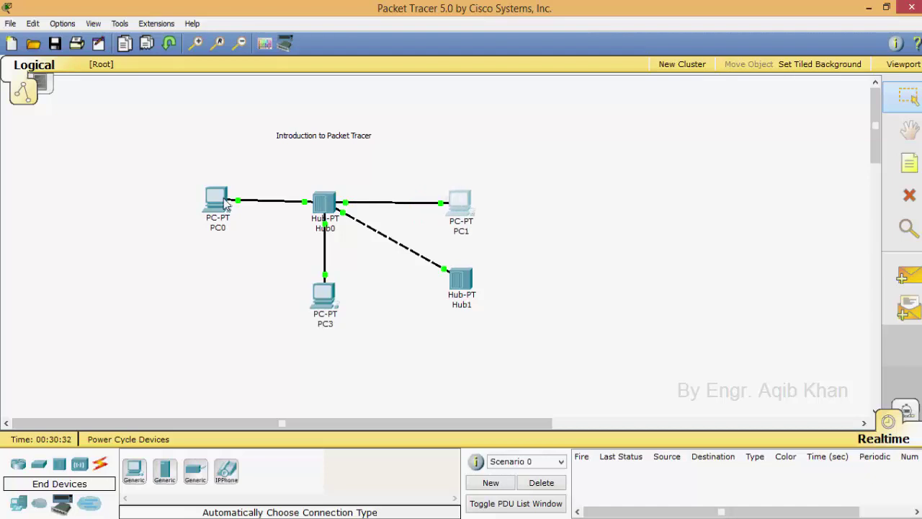
{"action": "mouse_move", "coordinate": [225, 206]}
{"action": "left_click_drag", "start_coordinate": [222, 202], "coordinate": [217, 207]}
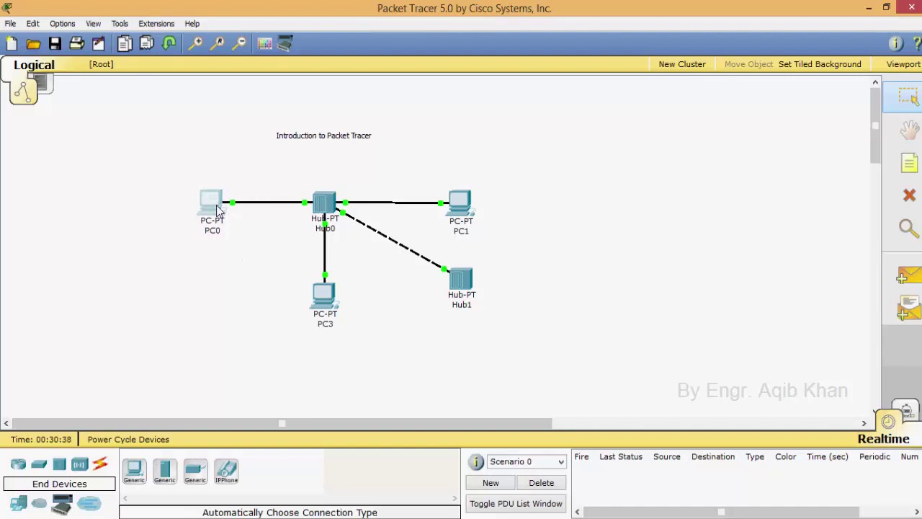
{"action": "left_click_drag", "start_coordinate": [217, 207], "coordinate": [217, 207]}
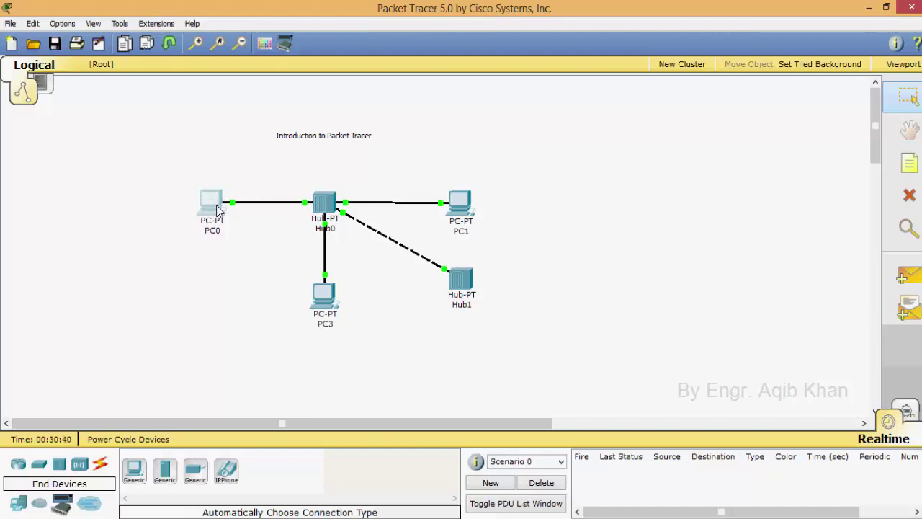